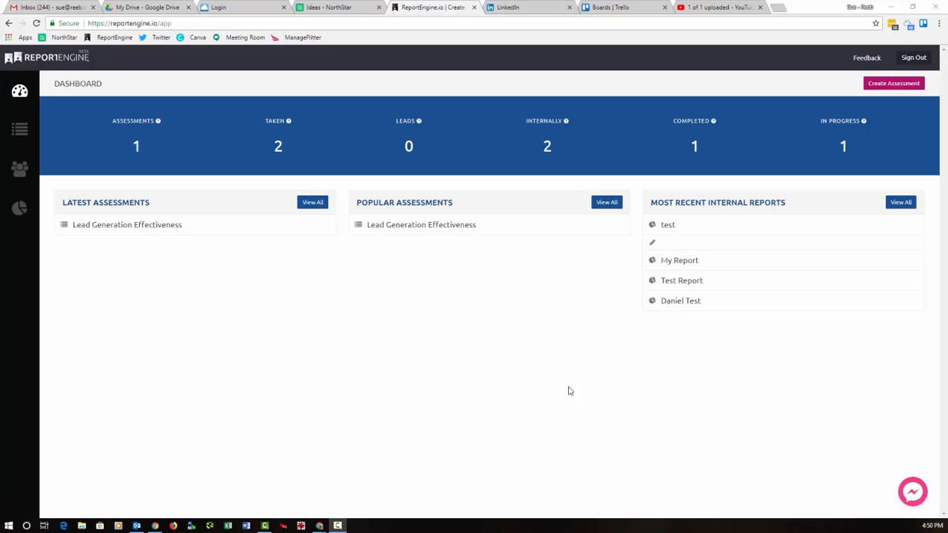
# Create a new assessment with the public name "Landing Page Effectiveness Assessment"
pyautogui.click(895, 84)
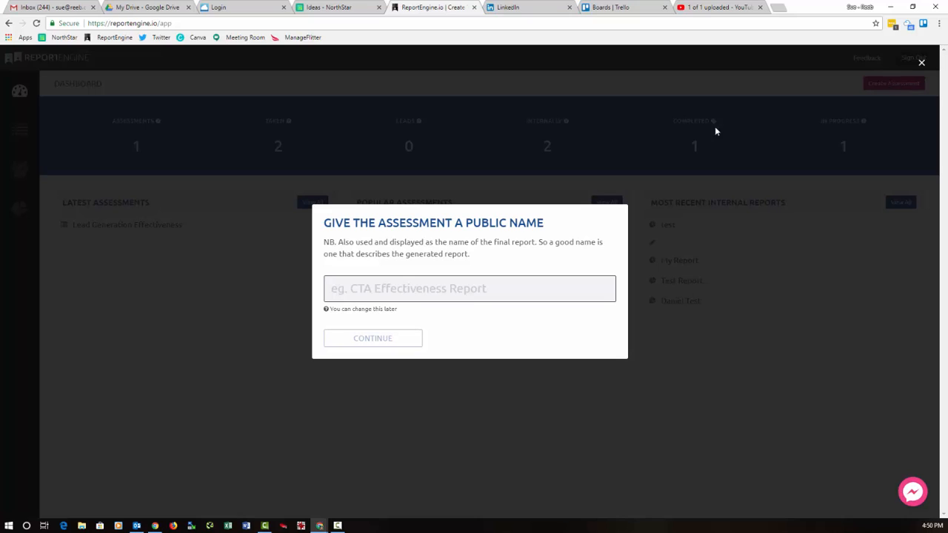
pyautogui.click(485, 288)
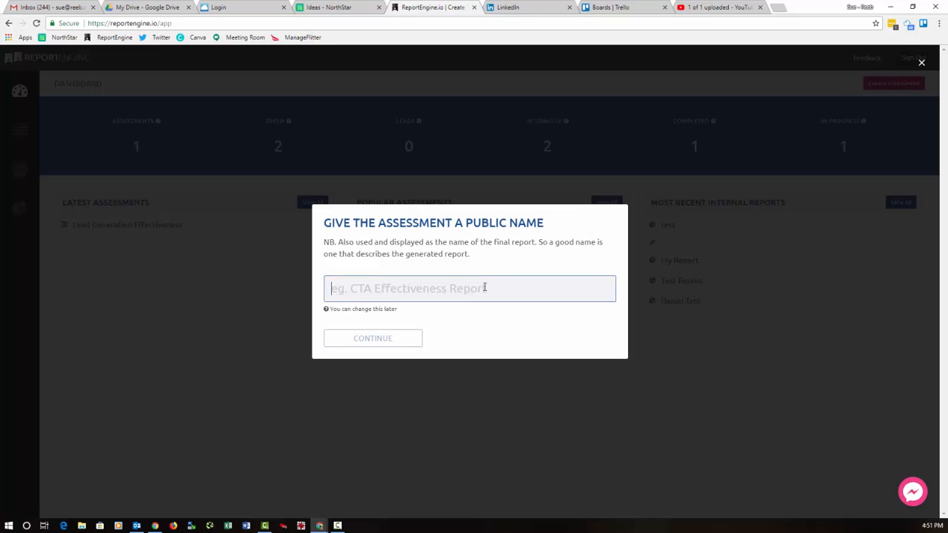
pyautogui.write('Landi')
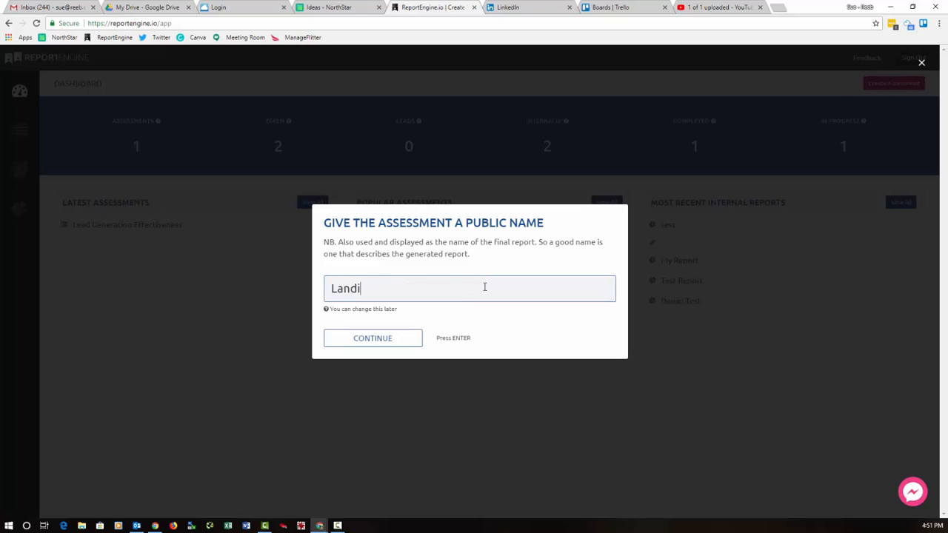
pyautogui.write('ng Page Effec')
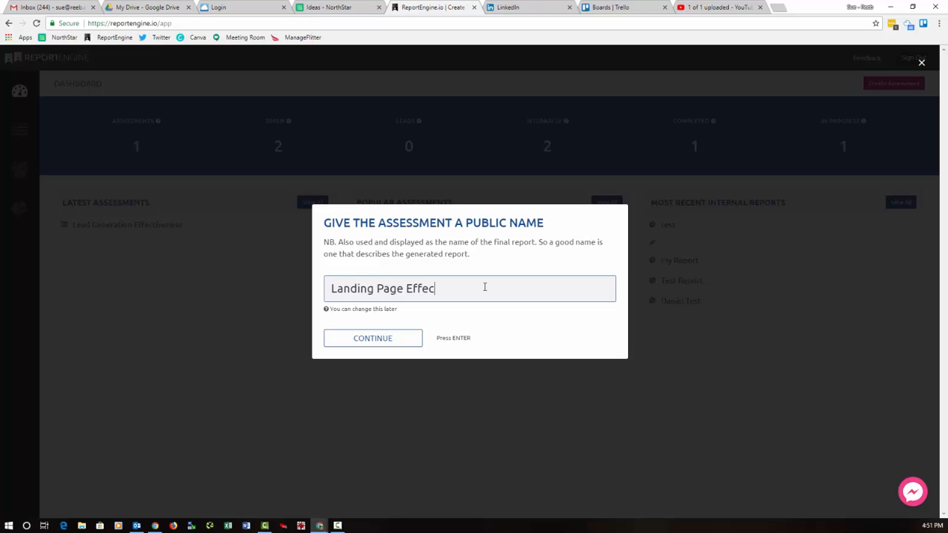
pyautogui.write('tiveness')
pyautogui.write(' Asse')
pyautogui.press('BackSpace')
pyautogui.write('sessment')
pyautogui.click(360, 338)
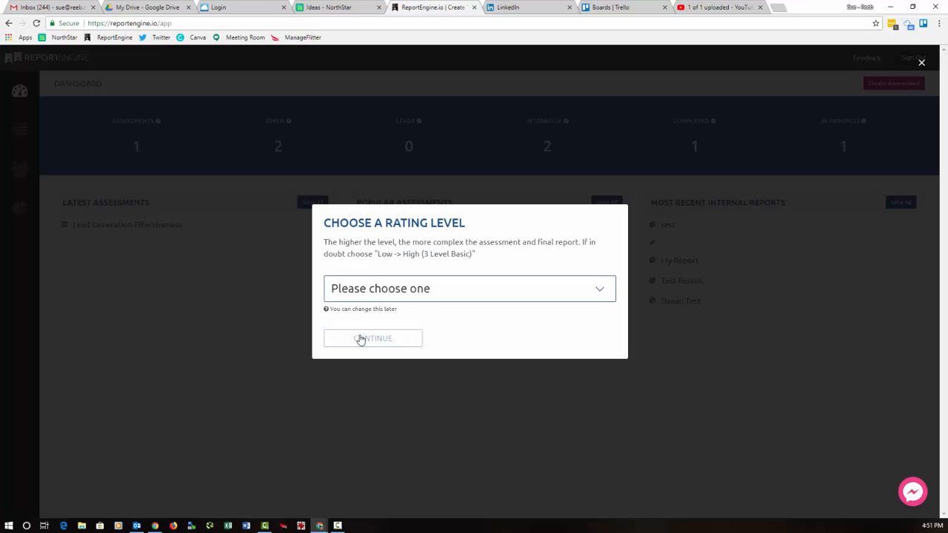
# Choose the rating level "Low -> High (3 Level Basic)" and finish creating the assessment
pyautogui.click(379, 294)
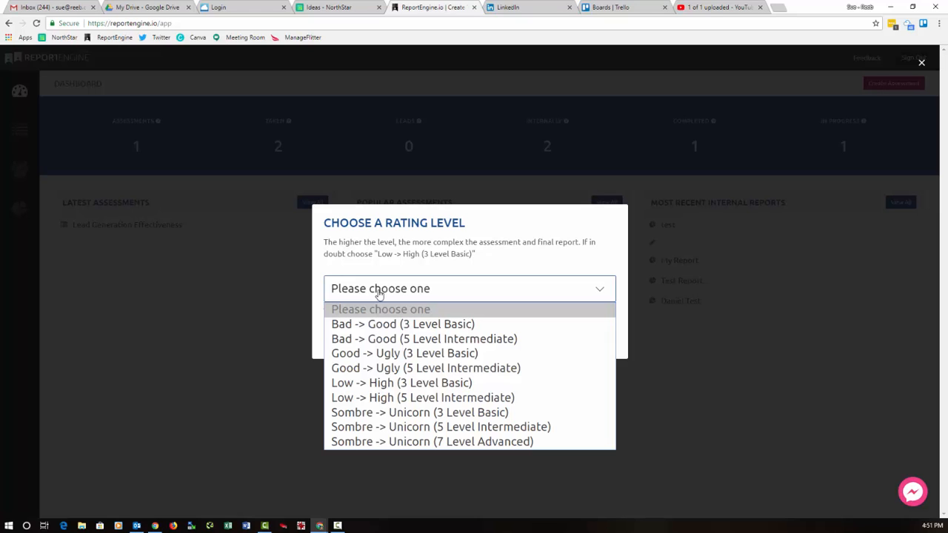
pyautogui.click(454, 384)
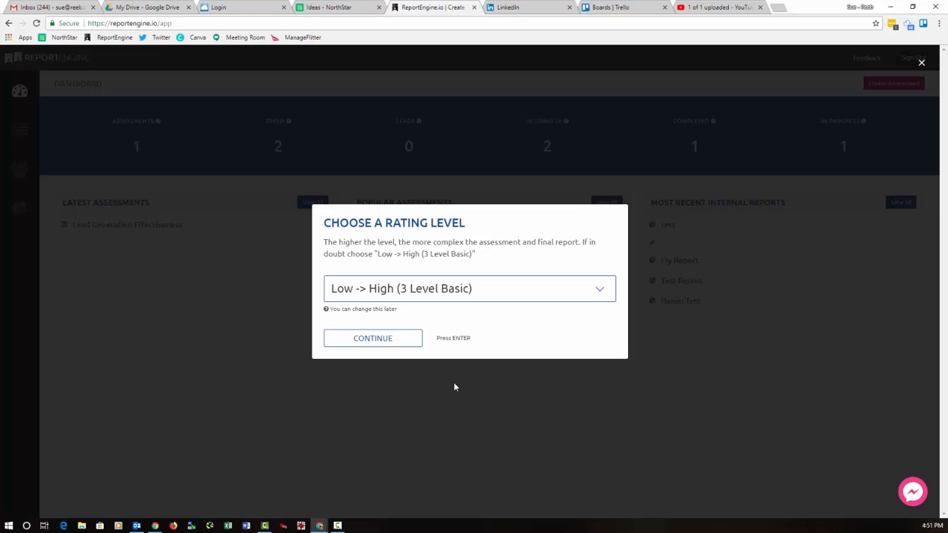
pyautogui.click(372, 338)
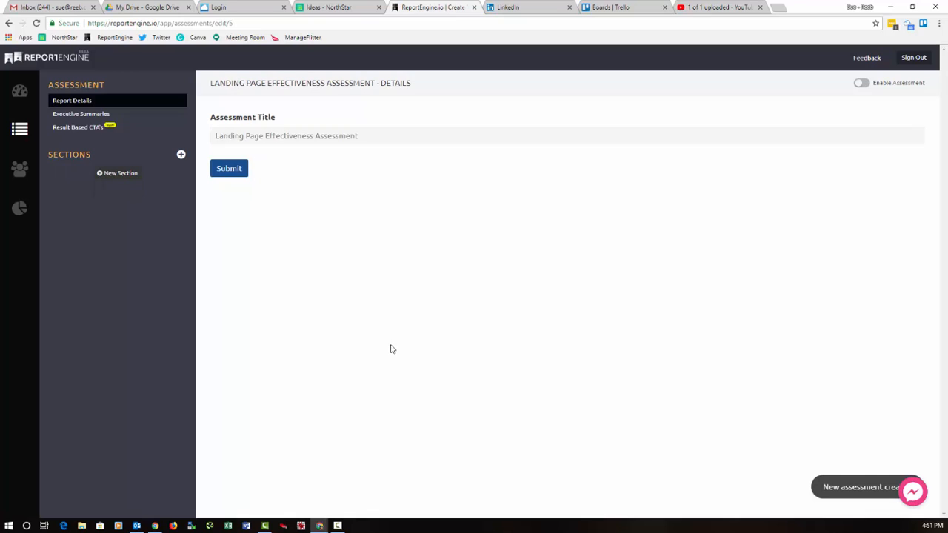
# Write and save the Low executive summary: landing pages are key to lead gen, little forethought brings disappointment, and important components include headline, copy and keywords
pyautogui.click(90, 119)
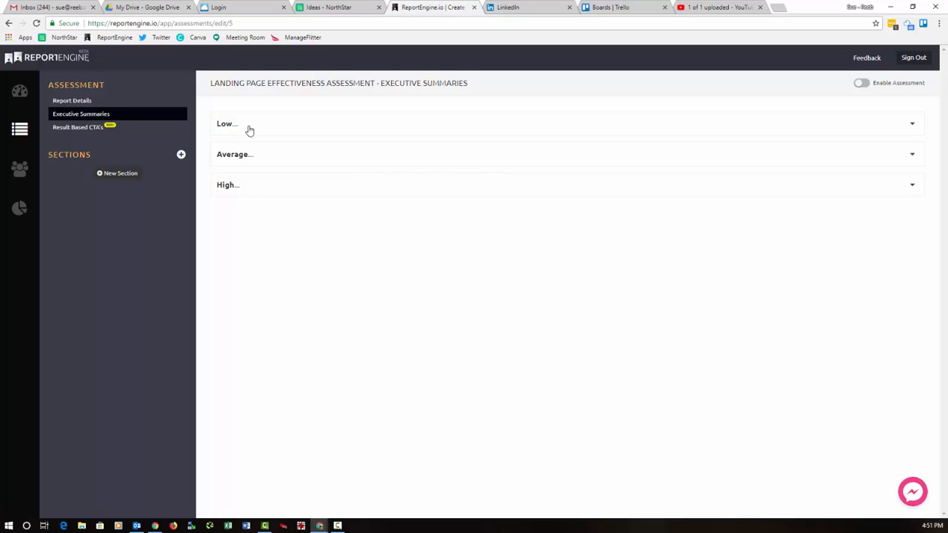
pyautogui.click(913, 185)
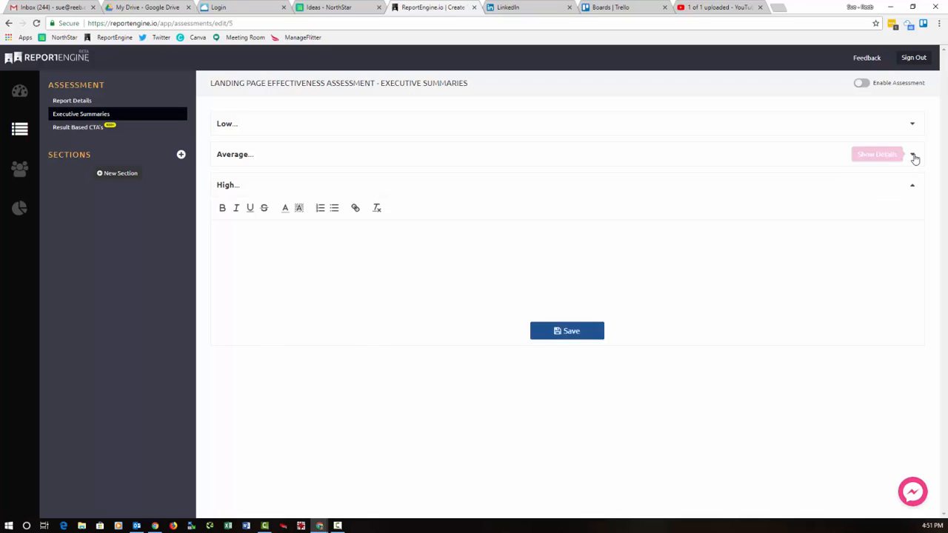
pyautogui.click(912, 154)
pyautogui.click(913, 124)
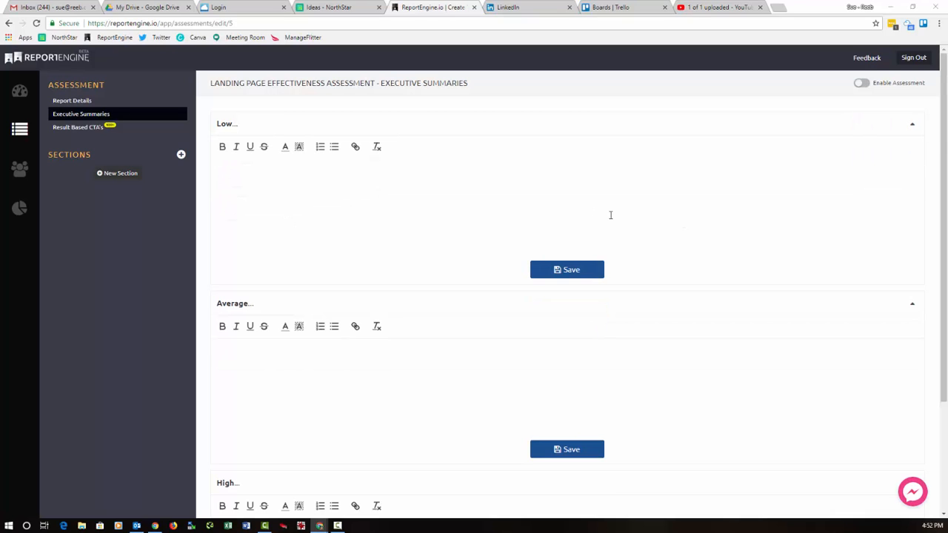
pyautogui.click(363, 222)
pyautogui.write("Landing pages are the key of an inbound marketer's lead gen efforts.  And with little or no forethought, outcomes can be a significant disappointment.  Important components include - headline, copy, keywords, social sharing buttons, hidden navigation, lead capture form and relevant image(s).")
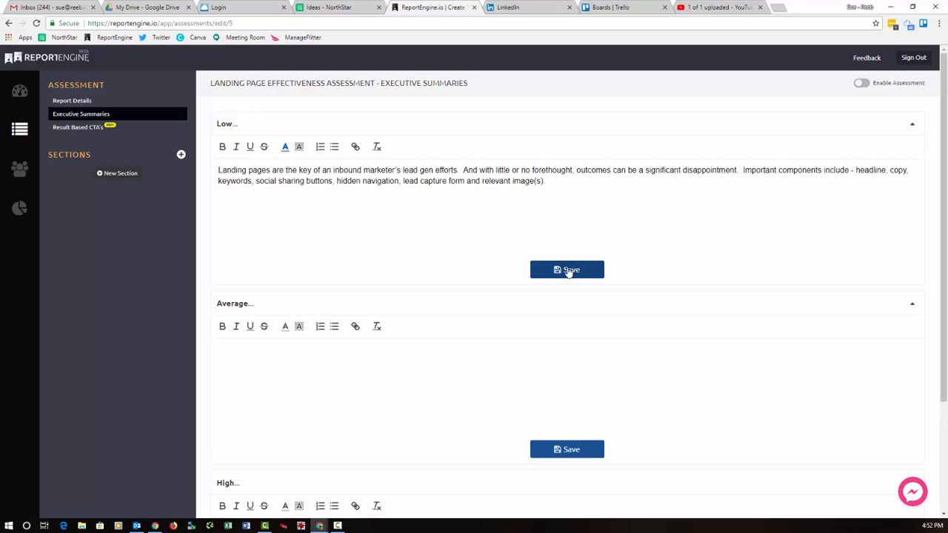
pyautogui.click(569, 270)
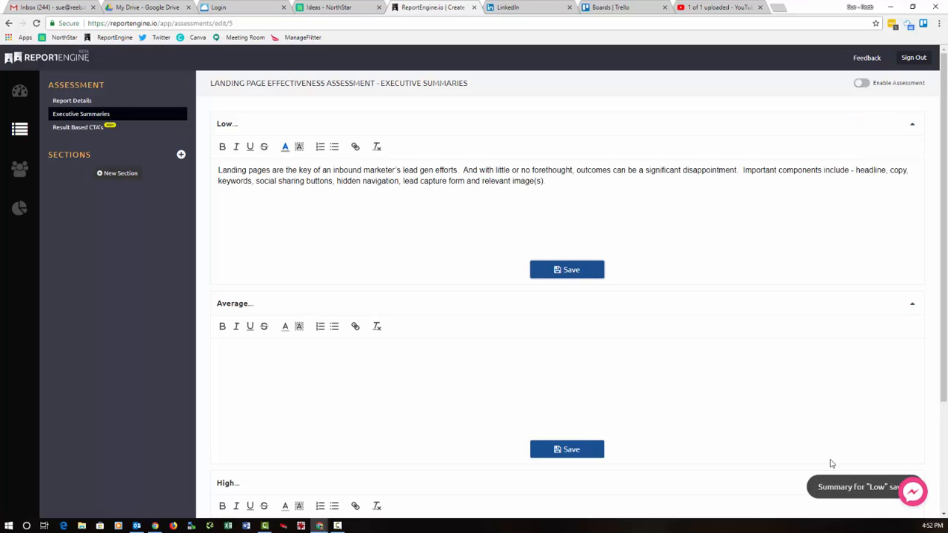
pyautogui.click(913, 124)
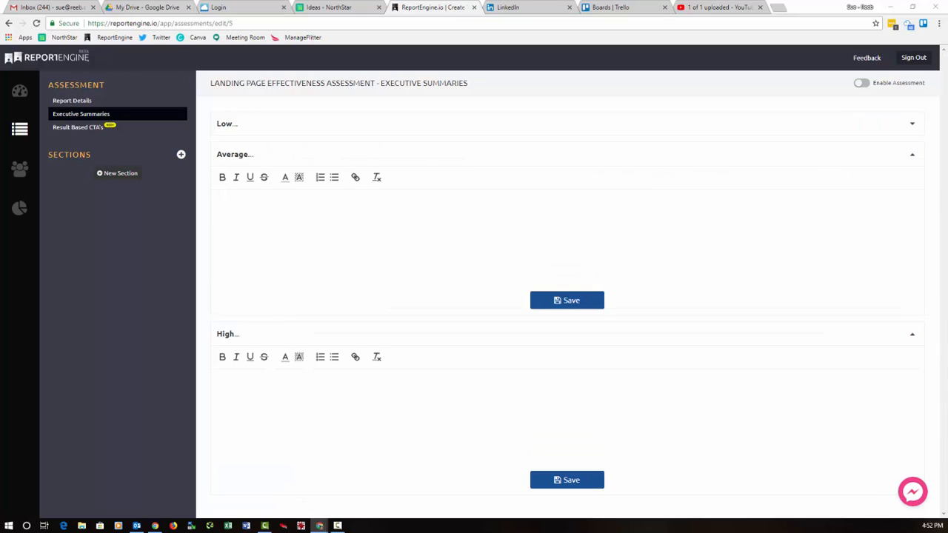
# Write and save the Average executive summary, saying they're well on their way and should analyse improvement areas and brainstorm with the team
pyautogui.click(394, 214)
pyautogui.write("You're well on your way to a well polished process for lead generation.  Analyse areas where improvements can be incorporated and brainstorm with the team to build out each opportunity.")
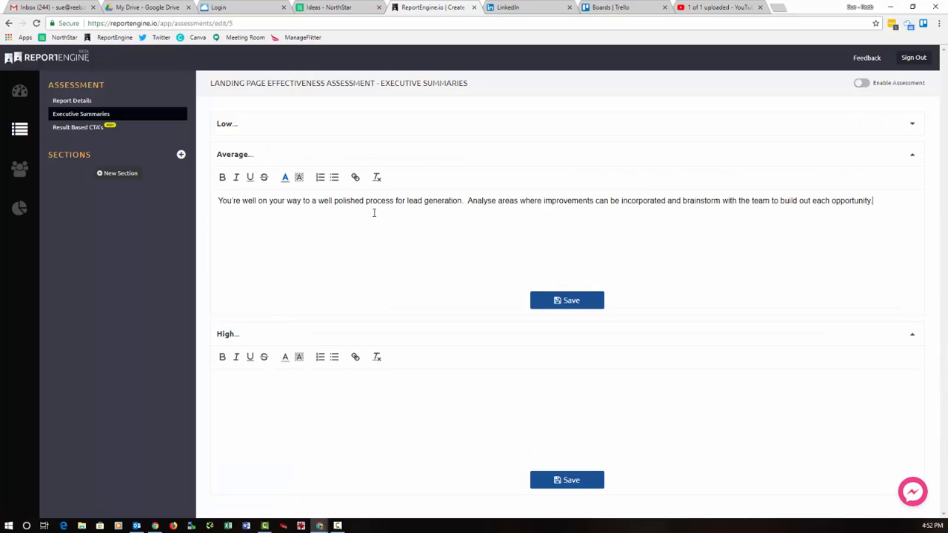
pyautogui.click(560, 300)
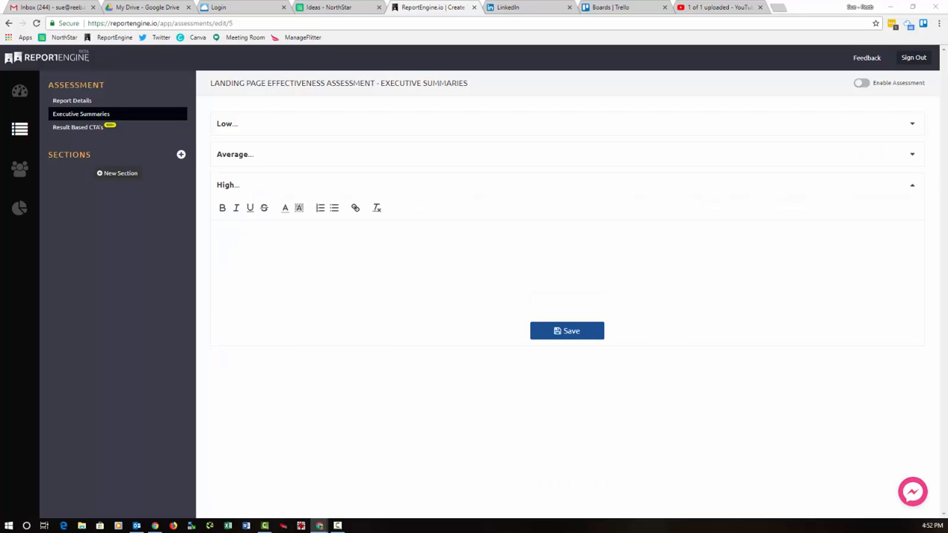
# Write and save the High executive summary, starting "Awesome result!" and advising to strategically plug gaps and track efforts and results
pyautogui.click(318, 282)
pyautogui.write('Awesome result!  If there are any obvious opportunities, strategically plug with gaps.  And remember to track your efforts and results.')
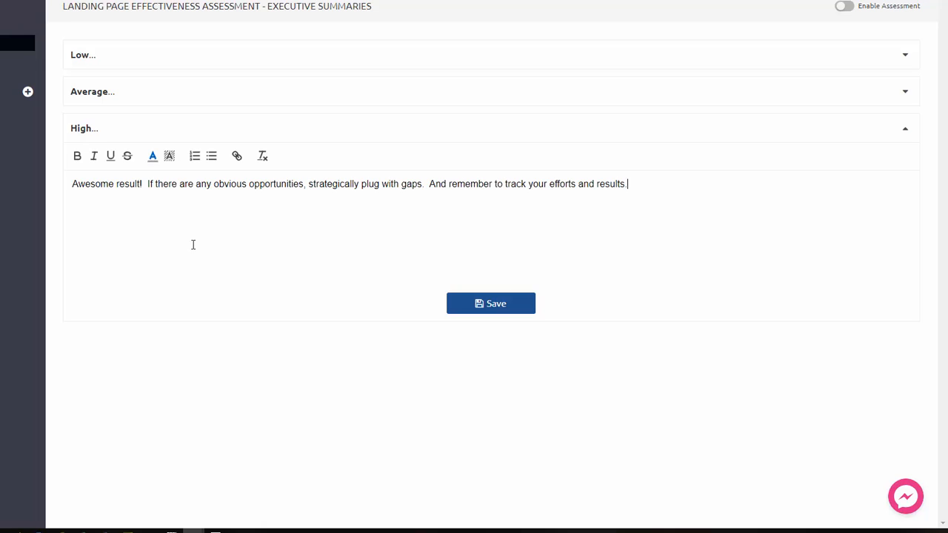
pyautogui.click(512, 308)
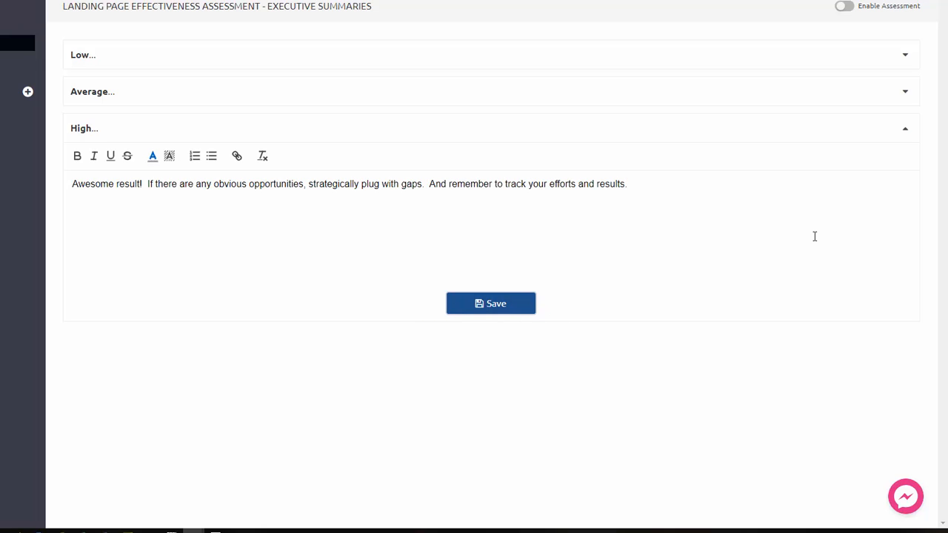
pyautogui.click(905, 131)
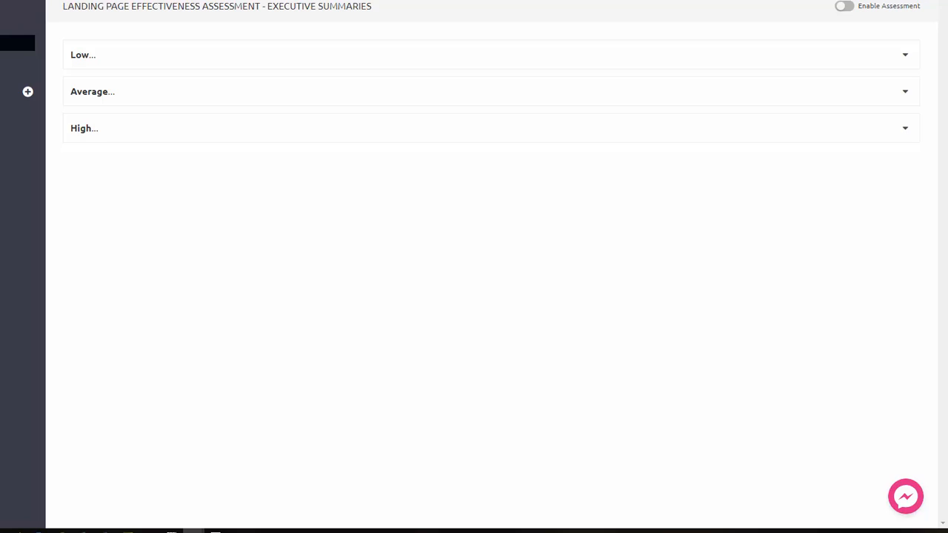
# Add a new section titled "Landing Page" to the assessment
pyautogui.click(104, 173)
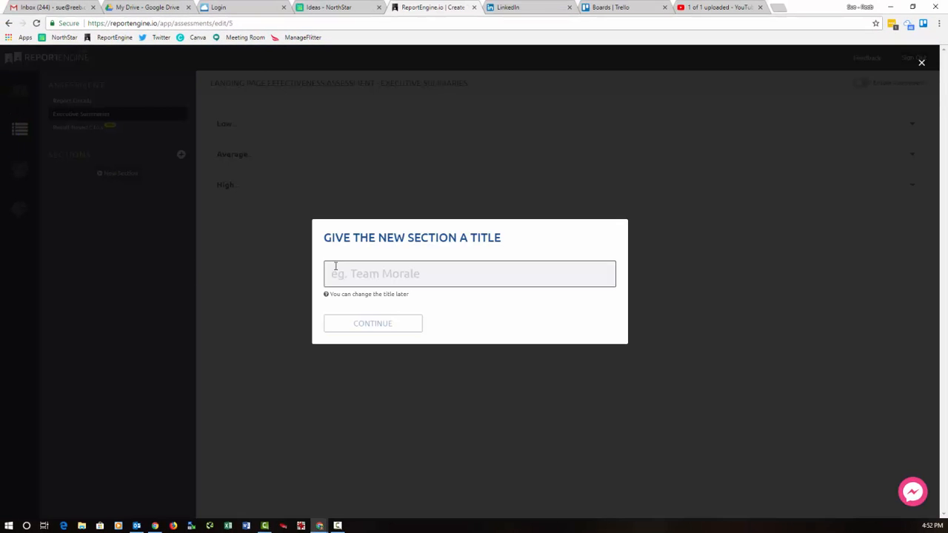
pyautogui.click(402, 275)
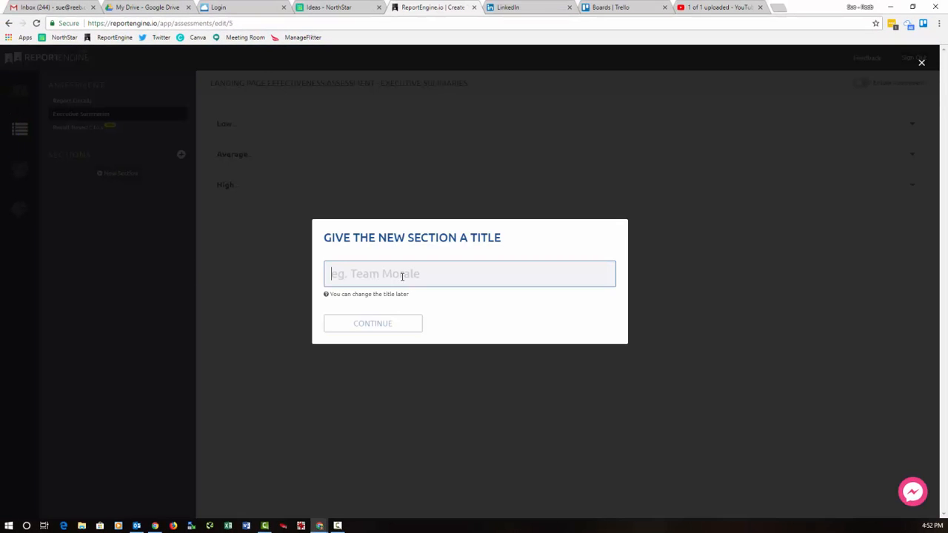
pyautogui.write('Landing Page')
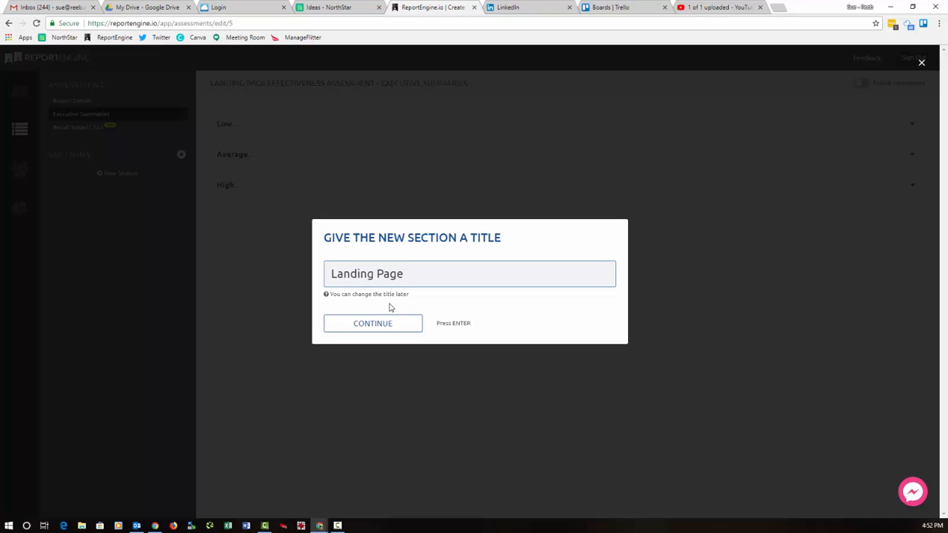
pyautogui.click(378, 325)
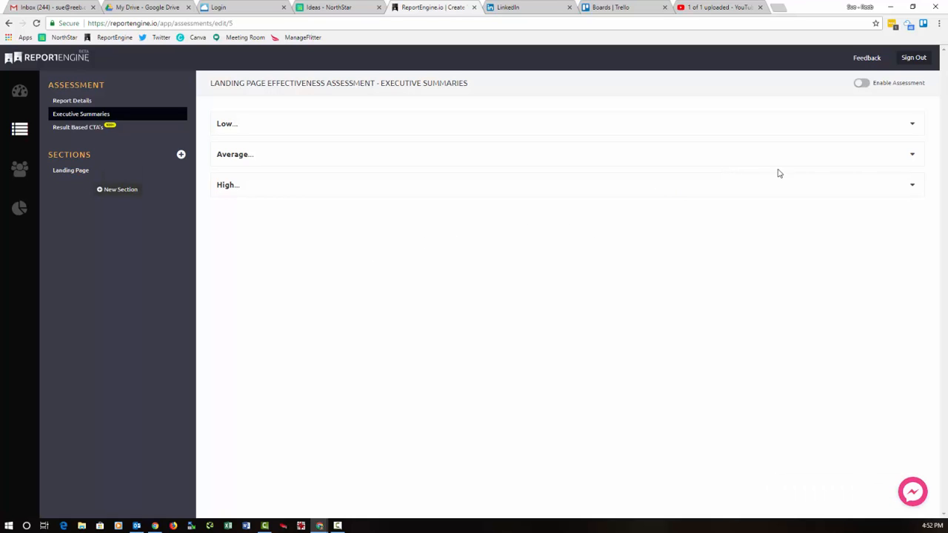
# Explain what the Landing Page topic includes: a page customers are directed to, niche to one product or service, with a clear call to action
pyautogui.click(74, 176)
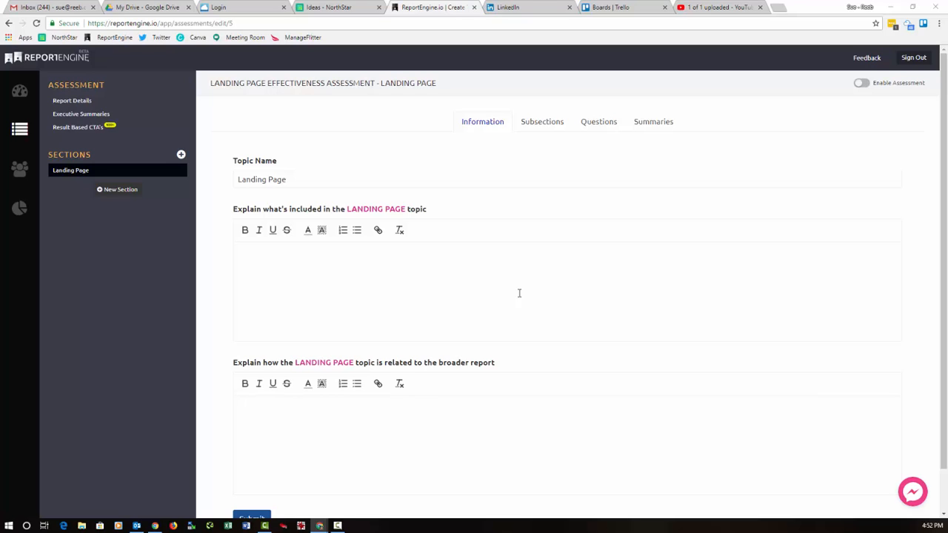
pyautogui.click(385, 276)
pyautogui.write('A landing page that potential customers/clients are directed to.  They are very niche to one product or service, have a clear call to action and can be the life-blood of your sales process.')
# Explain and submit how the Landing Page topic relates to the broader report: first step in the sales funnel, tying in with the lead generation process
pyautogui.scroll(-1, 603, 353)
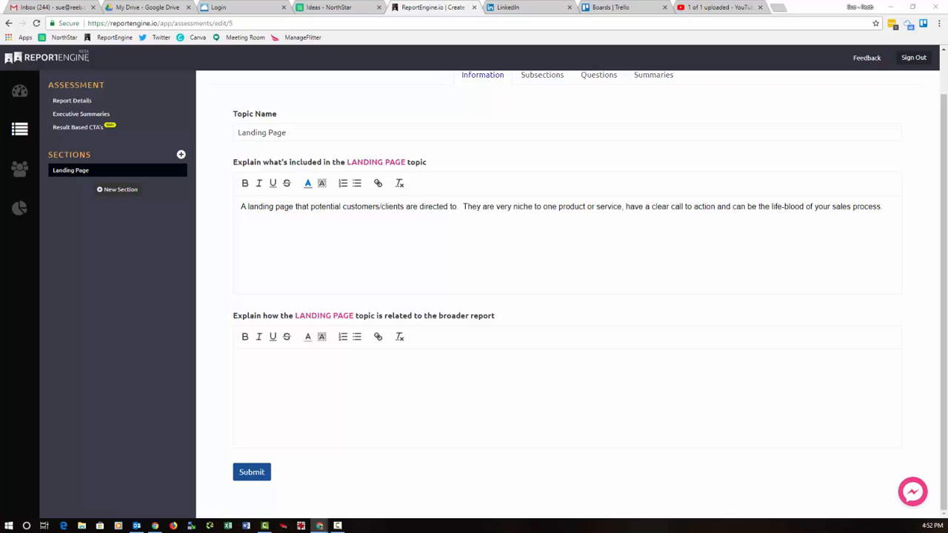
pyautogui.click(348, 396)
pyautogui.write("The landing page is the first step in the sales funnel.  Achieving high visibility and a consistent flow of quality traffic is great, but if the landing page doesn't tie in with your whole lead generation process, results could be underwhelming.")
pyautogui.click(256, 473)
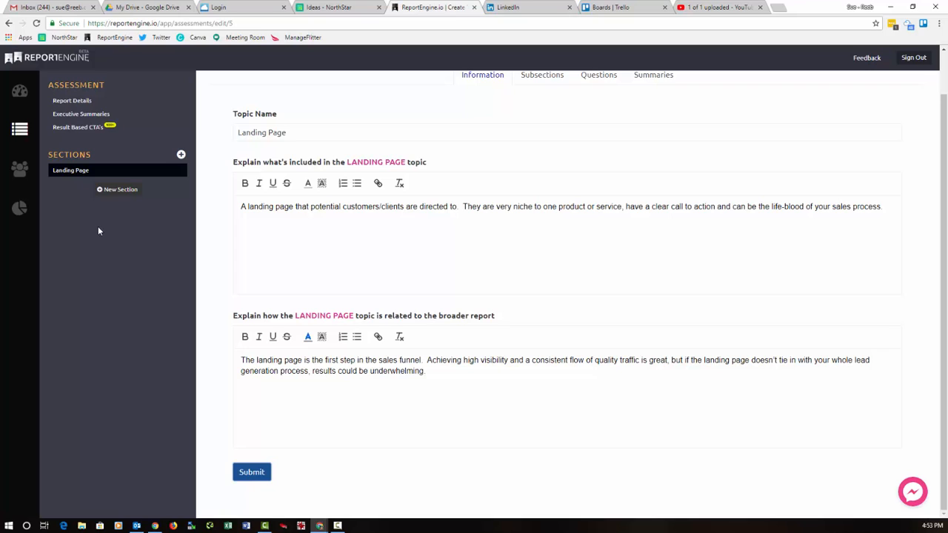
# Add a subsection named "Target Audience" to the Landing Page section
pyautogui.scroll(1, 235, 210)
pyautogui.click(541, 122)
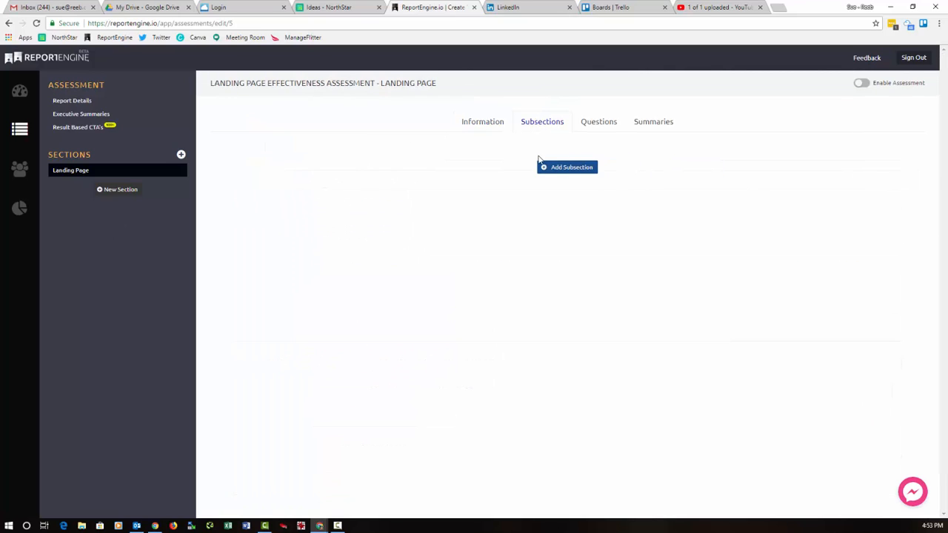
pyautogui.click(567, 168)
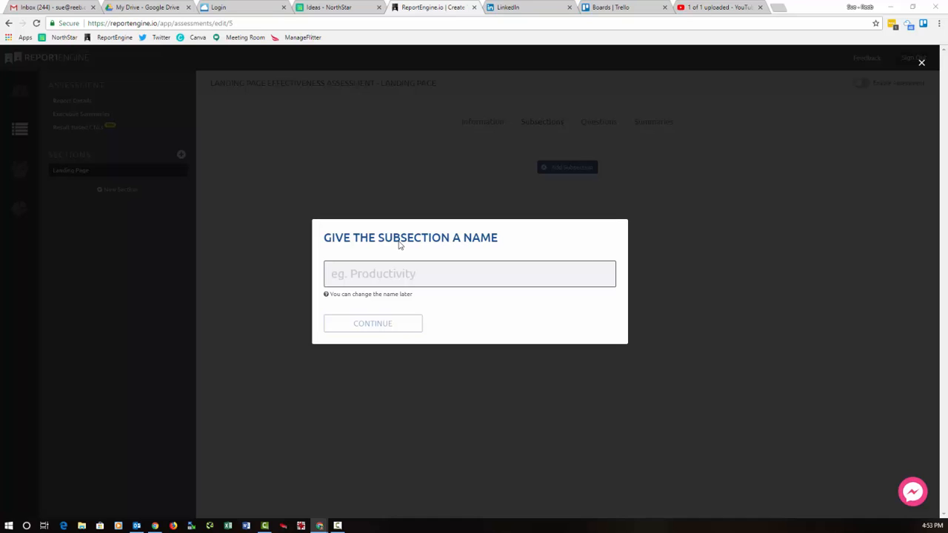
pyautogui.click(370, 273)
pyautogui.write('Target Audience')
pyautogui.click(370, 326)
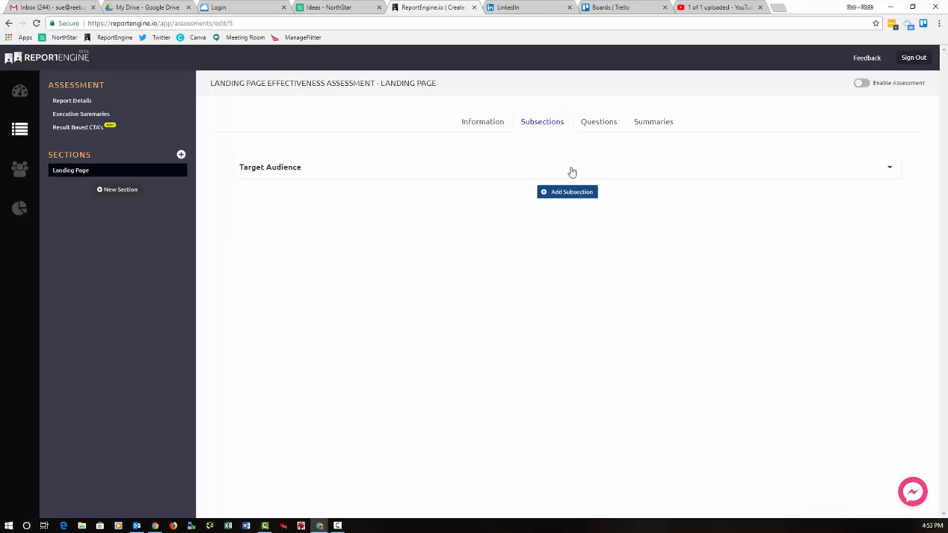
# Add a second subsection named "Objectives" to the Landing Page section
pyautogui.click(582, 194)
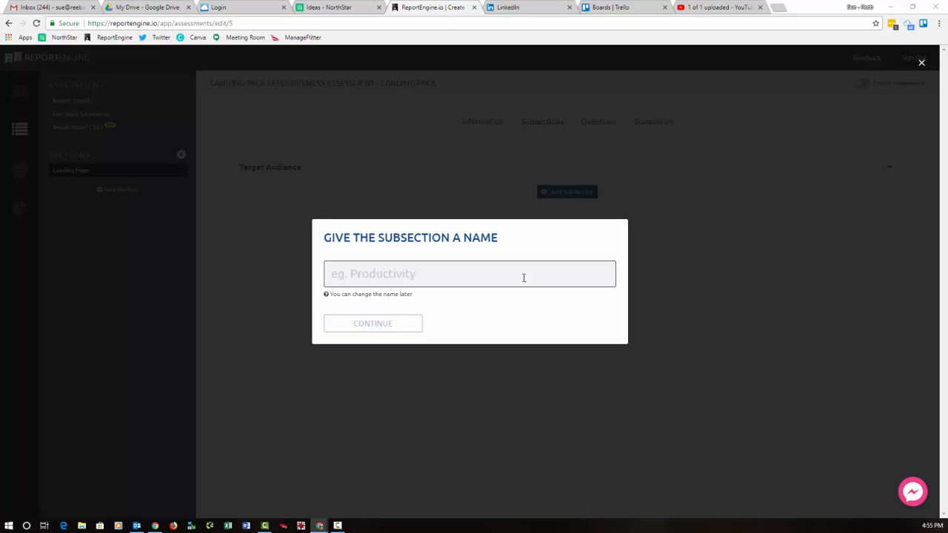
pyautogui.click(387, 271)
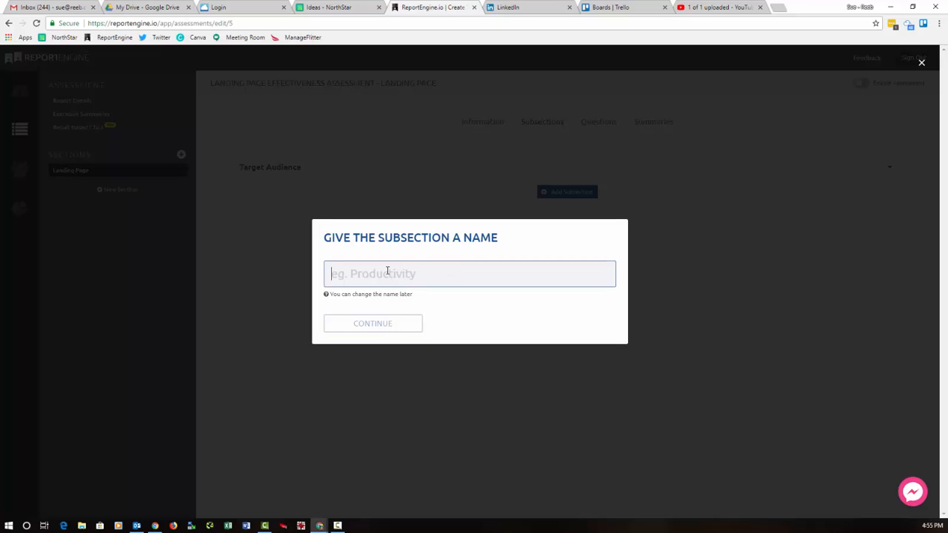
pyautogui.write('Objectives')
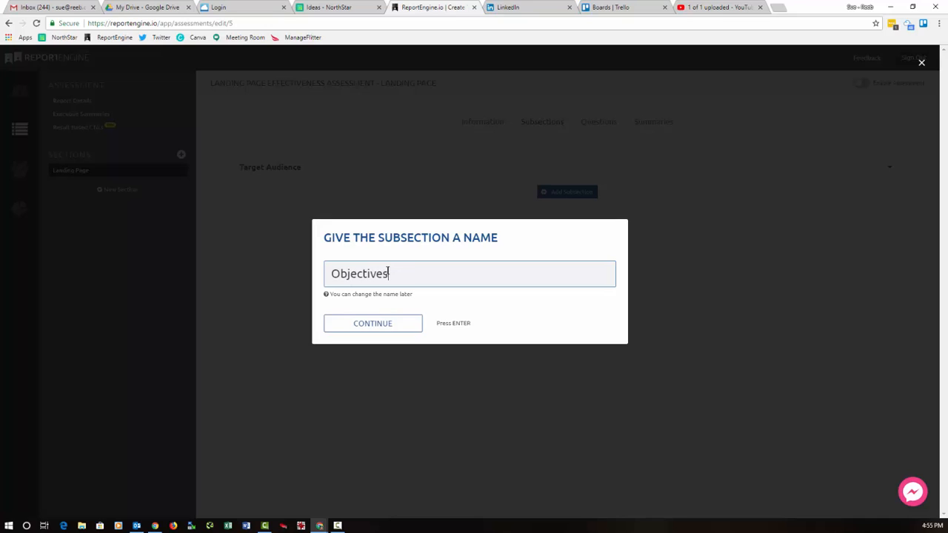
pyautogui.click(388, 322)
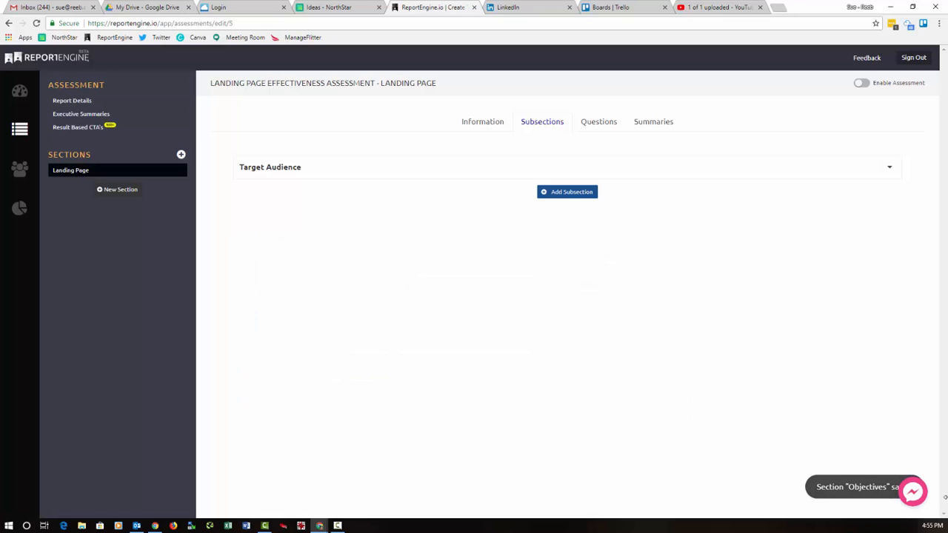
# Add a third subsection named "Calls To Action" to the Landing Page section
pyautogui.click(565, 224)
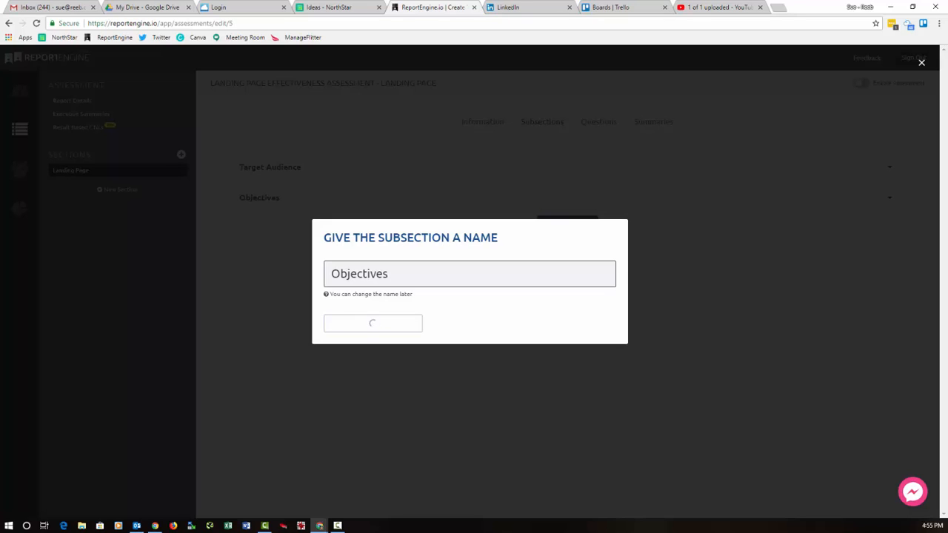
pyautogui.click(440, 272)
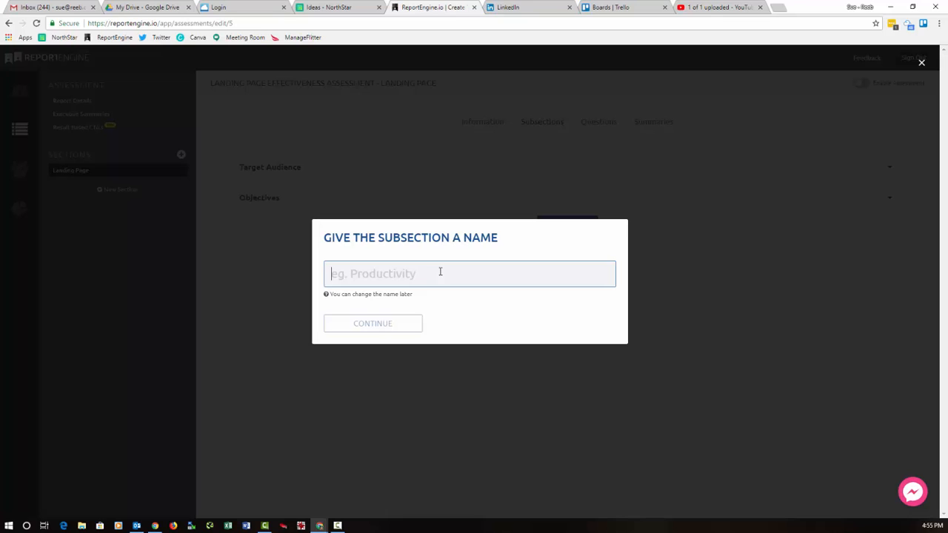
pyautogui.write('Calls To Action')
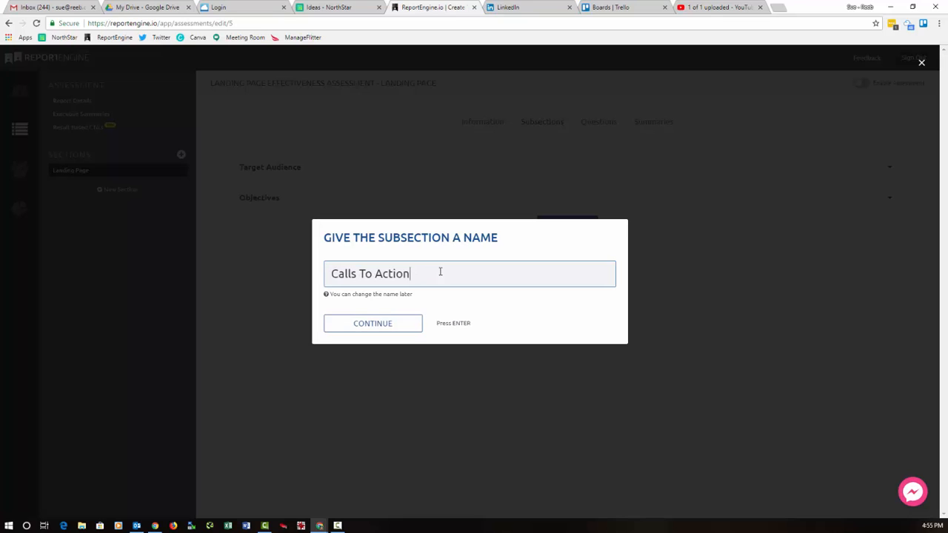
pyautogui.click(365, 331)
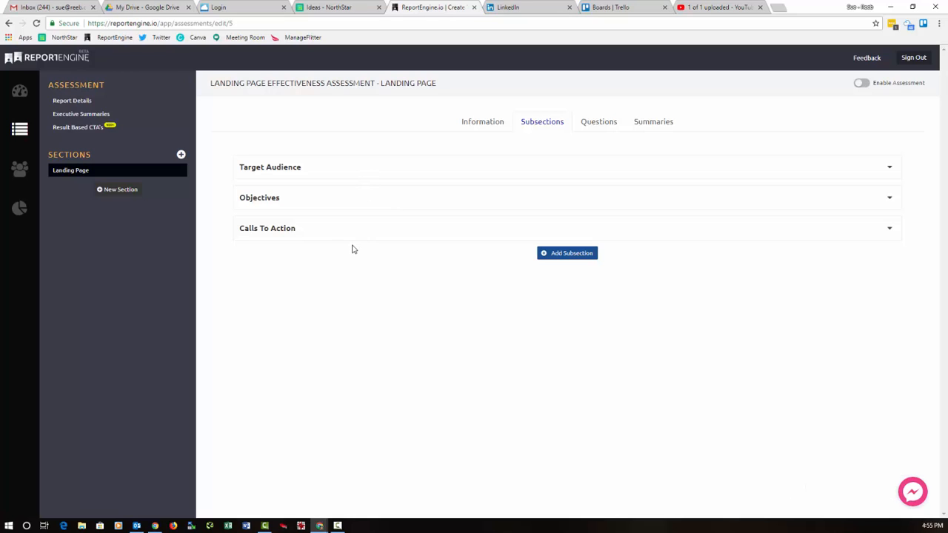
# Create and save a Yes/No question under the Target Audience subtopic: "Have you refined your target audience to a niche market?"
pyautogui.click(603, 122)
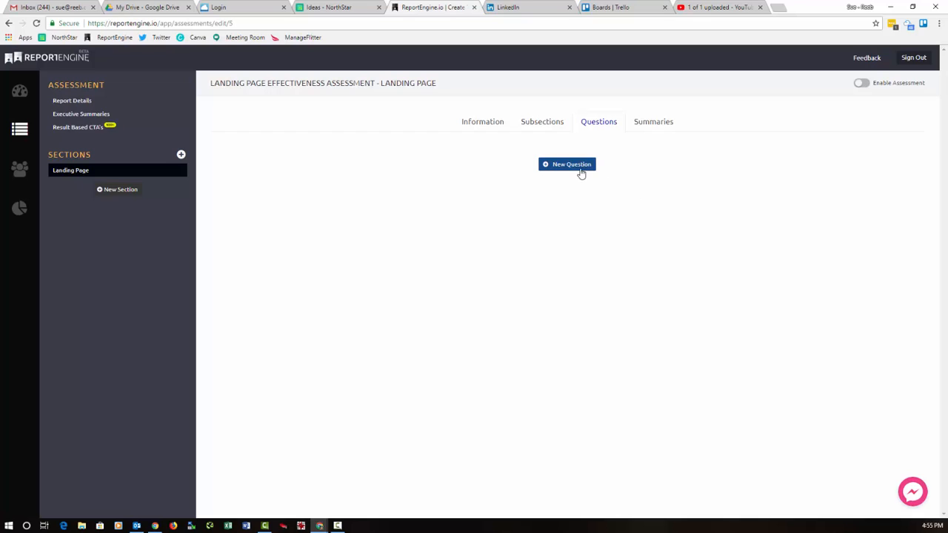
pyautogui.click(580, 167)
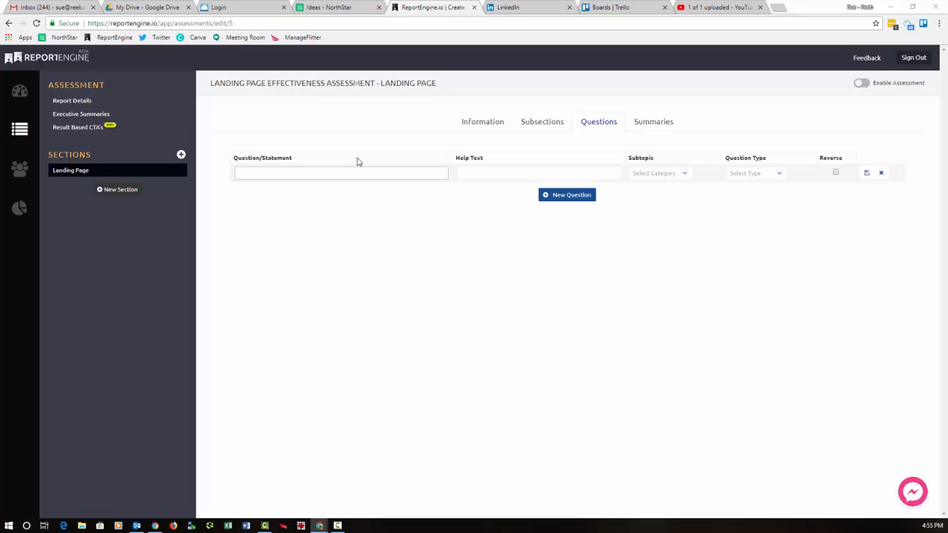
pyautogui.click(309, 174)
pyautogui.write('Have you refined your target audience to a niche market?')
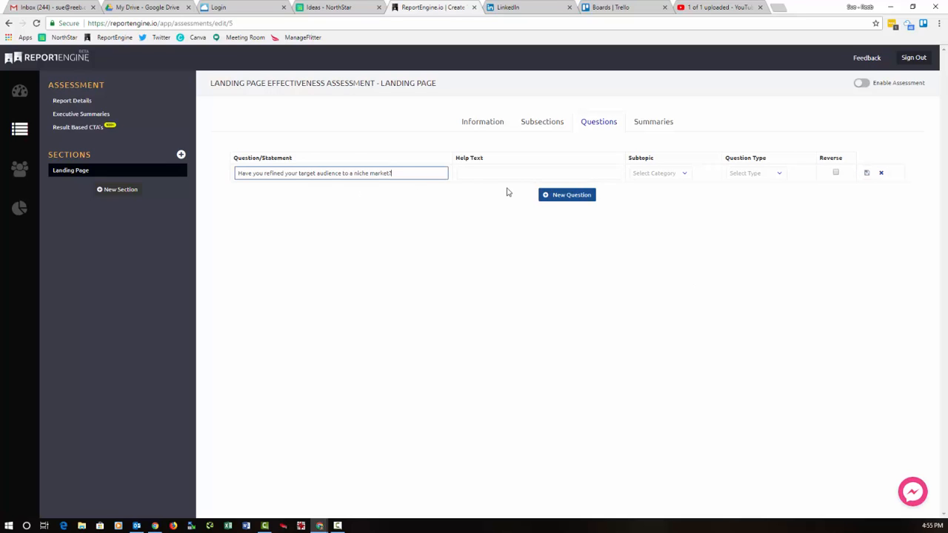
pyautogui.click(658, 175)
pyautogui.click(662, 185)
pyautogui.click(741, 174)
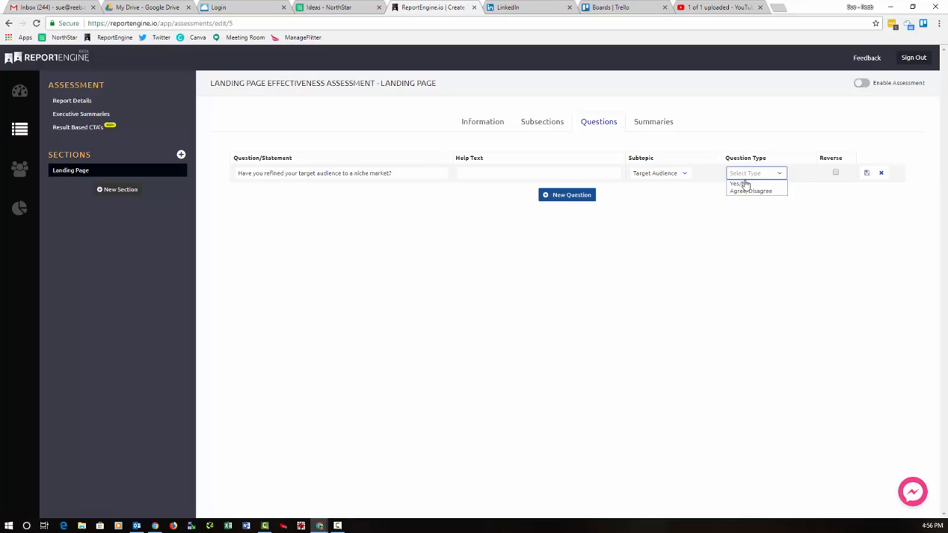
pyautogui.click(740, 182)
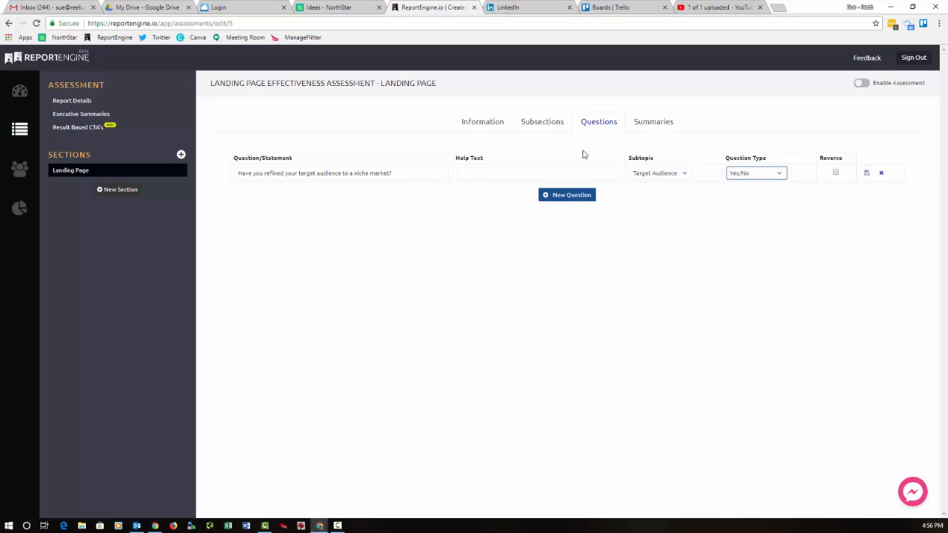
pyautogui.click(508, 172)
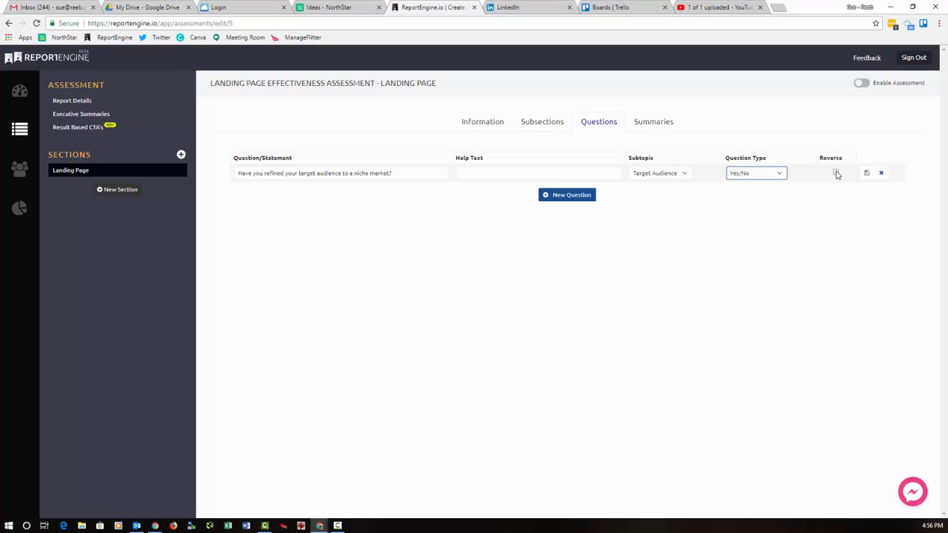
pyautogui.click(867, 172)
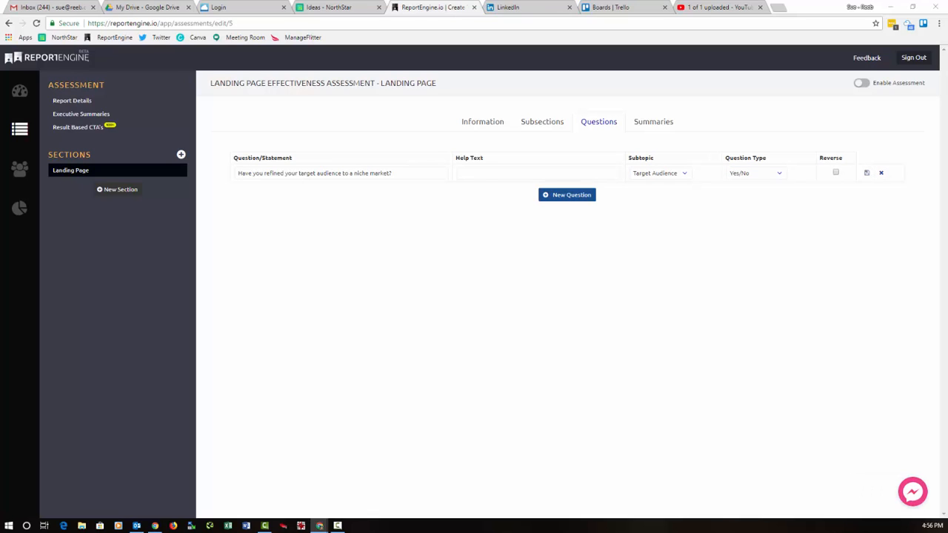
# Enter a second Target Audience question of type Yes/No: "Do you know your audience's pain points?"
pyautogui.click(568, 194)
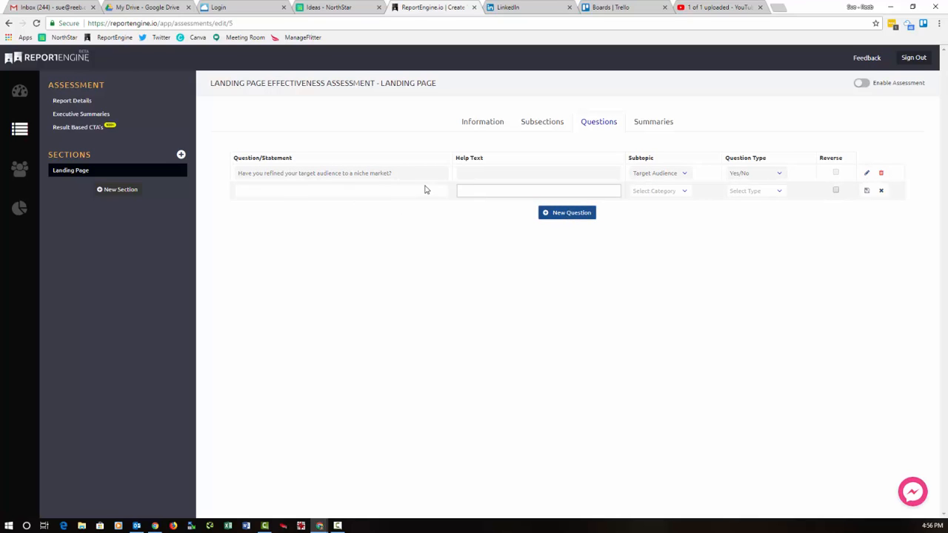
pyautogui.click(352, 187)
pyautogui.write("Do you know your audience's pain points?")
pyautogui.click(650, 191)
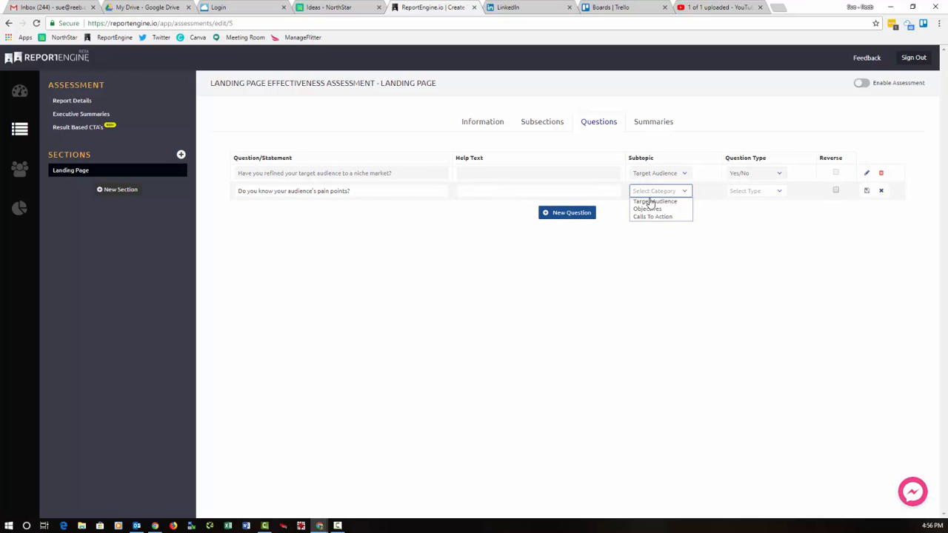
pyautogui.click(663, 201)
pyautogui.click(755, 193)
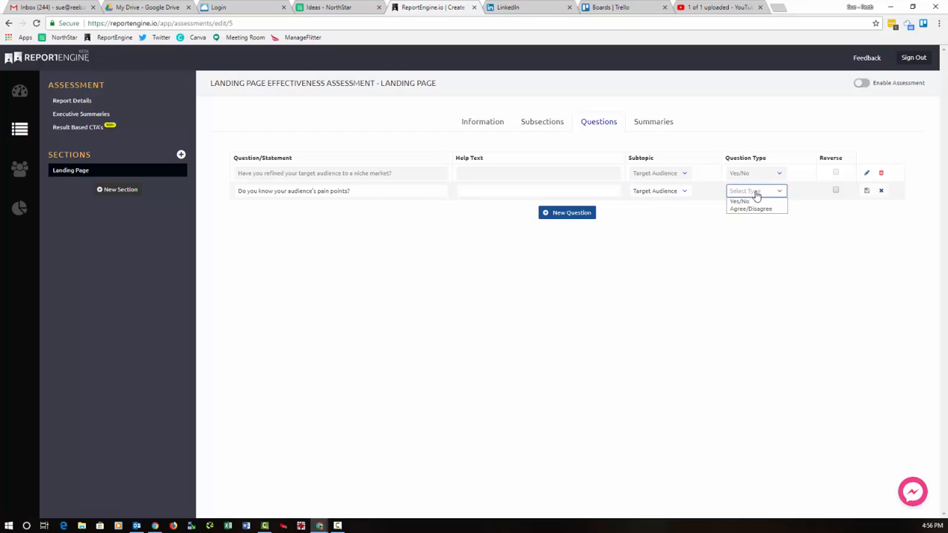
pyautogui.click(757, 202)
# Add the Yes/No Objectives question "Do you have a clear objective? Eg. awareness, interest, response" and save both it and the pain points question
pyautogui.click(572, 214)
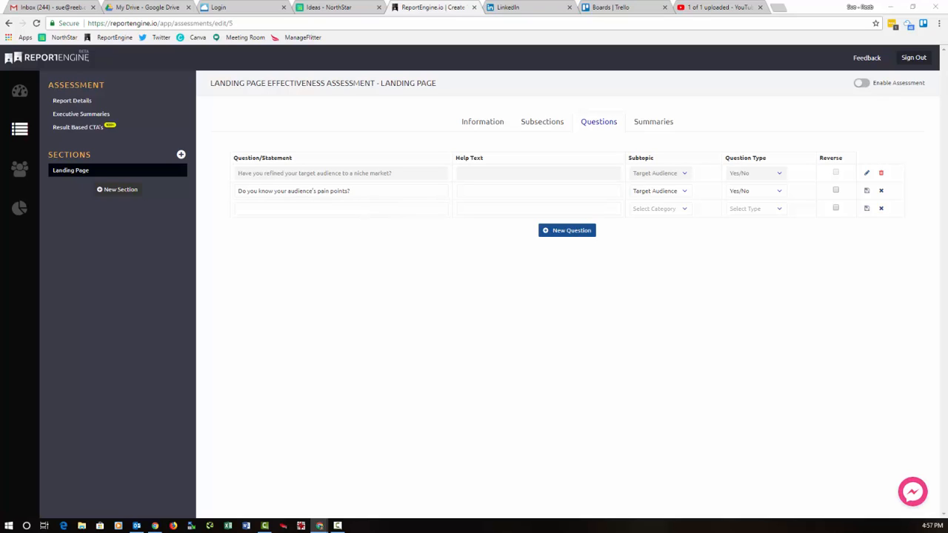
pyautogui.click(279, 208)
pyautogui.write('Do you have a clear objective? Eg. awareness, interest, response')
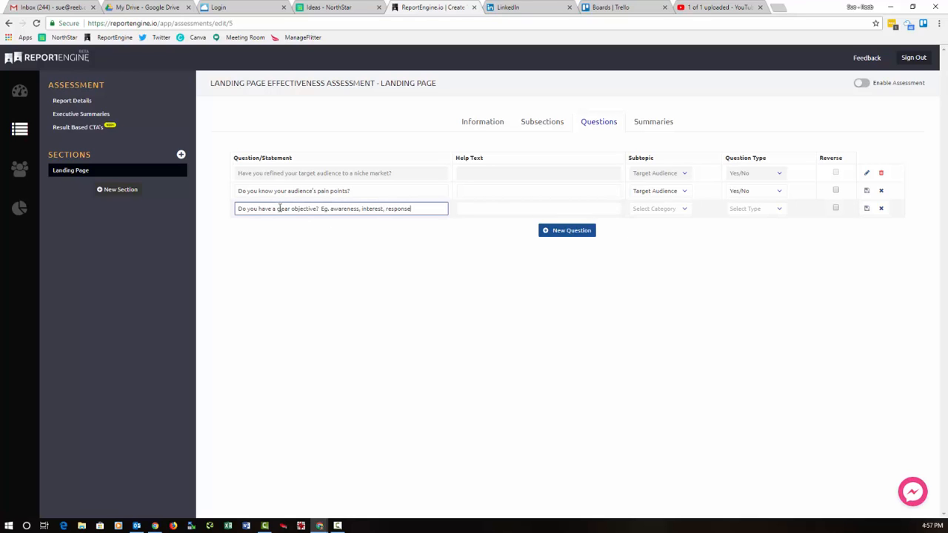
pyautogui.click(645, 210)
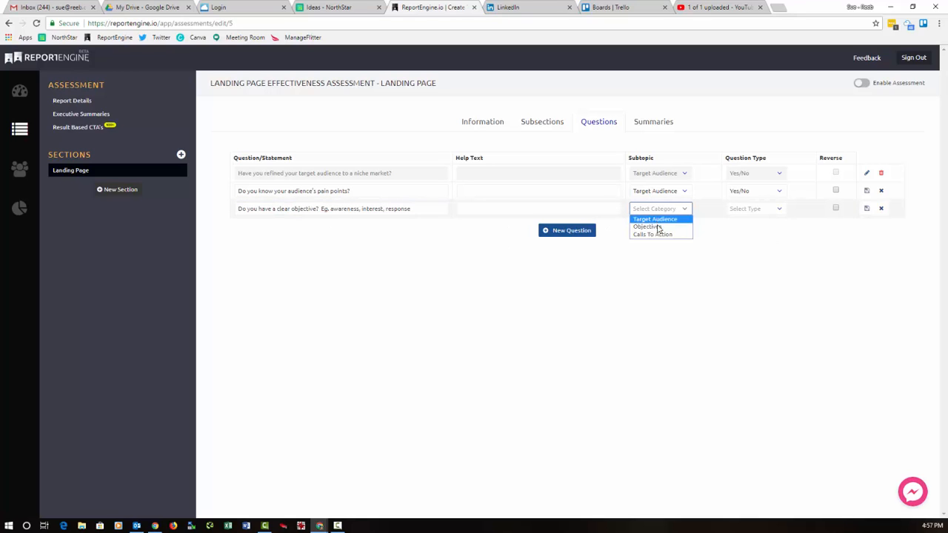
pyautogui.click(657, 227)
pyautogui.click(745, 210)
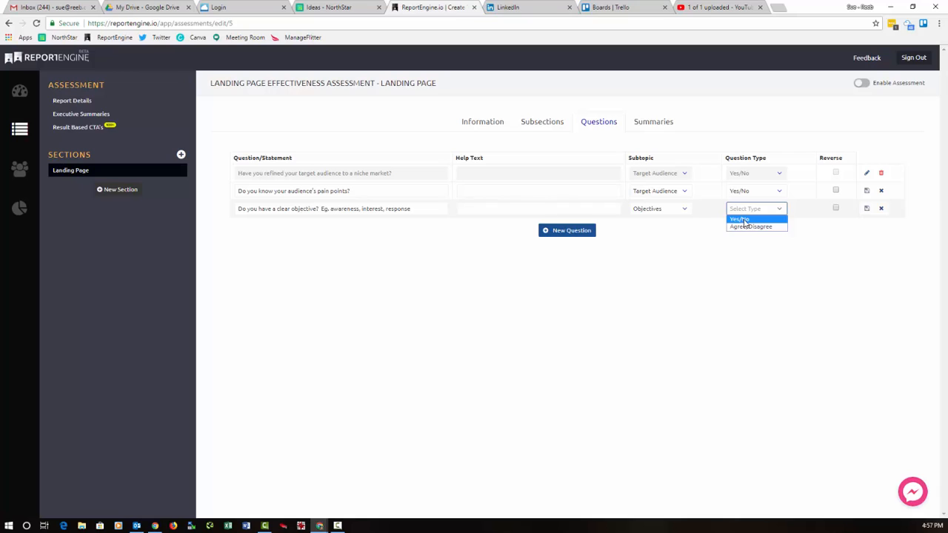
pyautogui.click(743, 219)
pyautogui.click(866, 208)
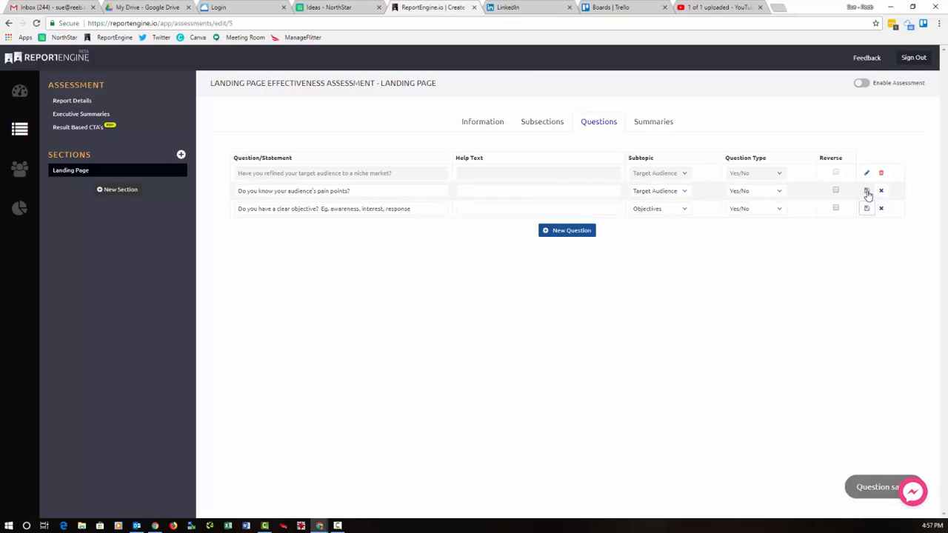
pyautogui.click(868, 193)
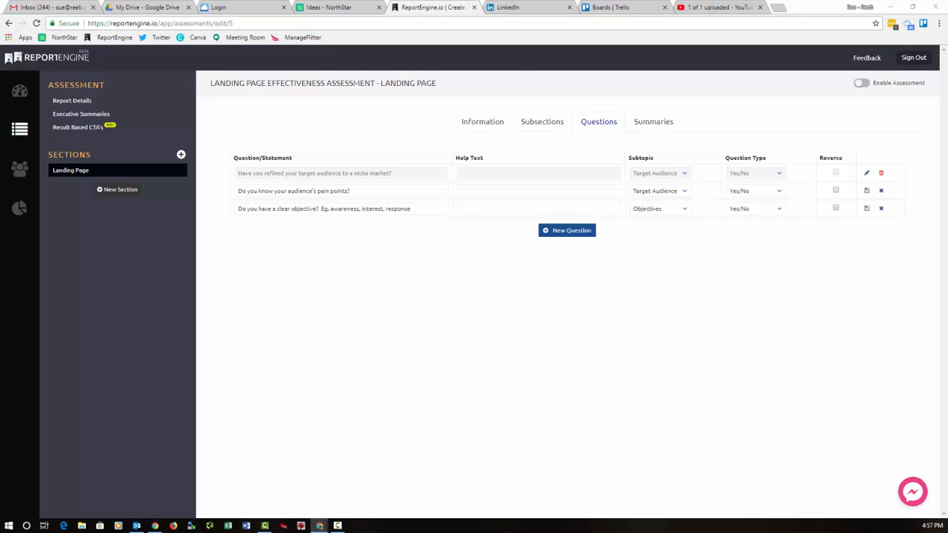
# Create and save a second Objectives question of type Yes/No: "Do you have a unique landing page for each product/service?"
pyautogui.click(559, 231)
pyautogui.click(340, 226)
pyautogui.write('Do you have a unique landing page for each product/service?')
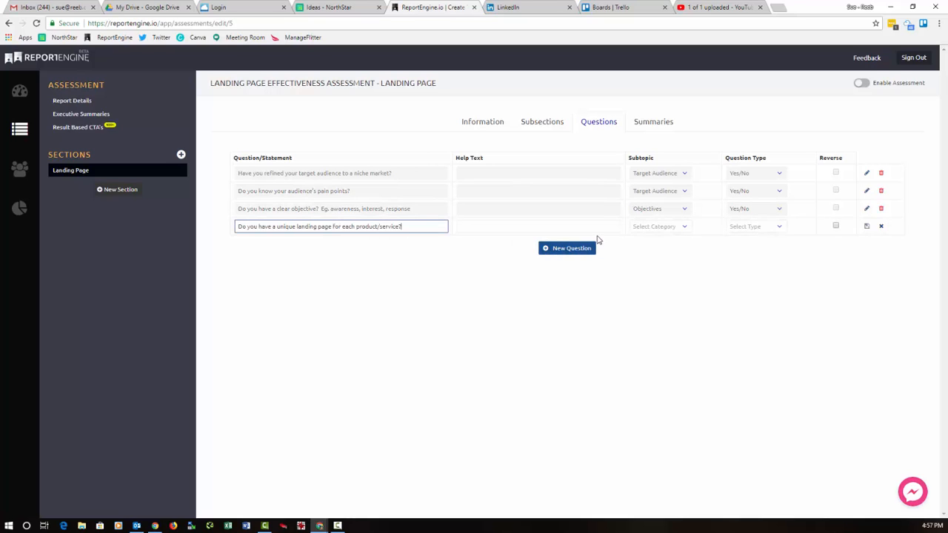
pyautogui.click(650, 228)
pyautogui.click(657, 245)
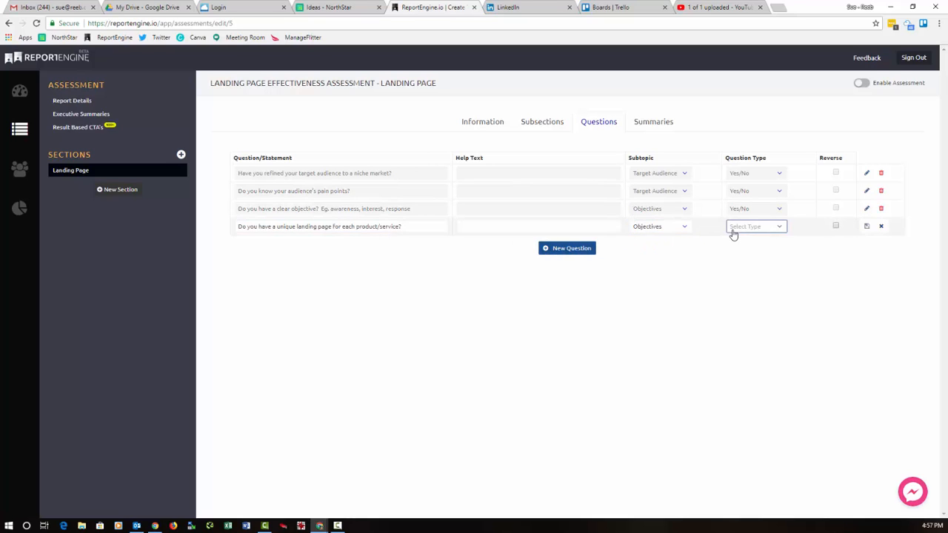
pyautogui.click(734, 230)
pyautogui.click(739, 237)
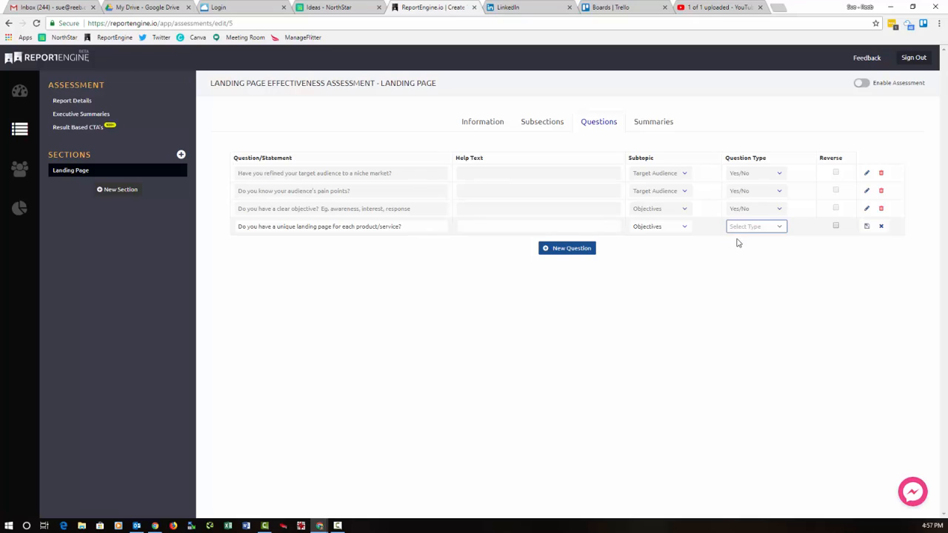
pyautogui.click(867, 227)
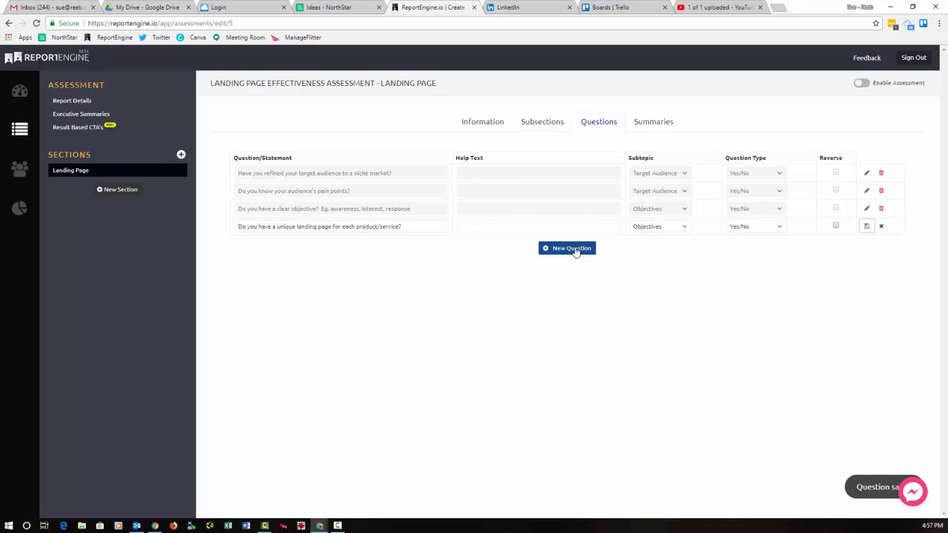
# Create and save a Yes/No question under Calls To Action: "Do you have at least one call to action on each landing page?"
pyautogui.click(570, 248)
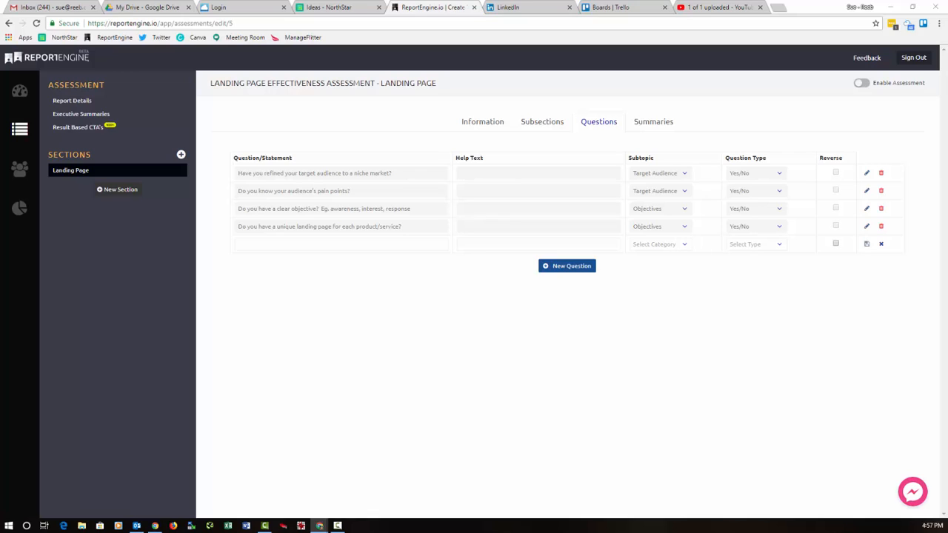
pyautogui.click(261, 243)
pyautogui.write('Do you have at least one call to action on each landing page?')
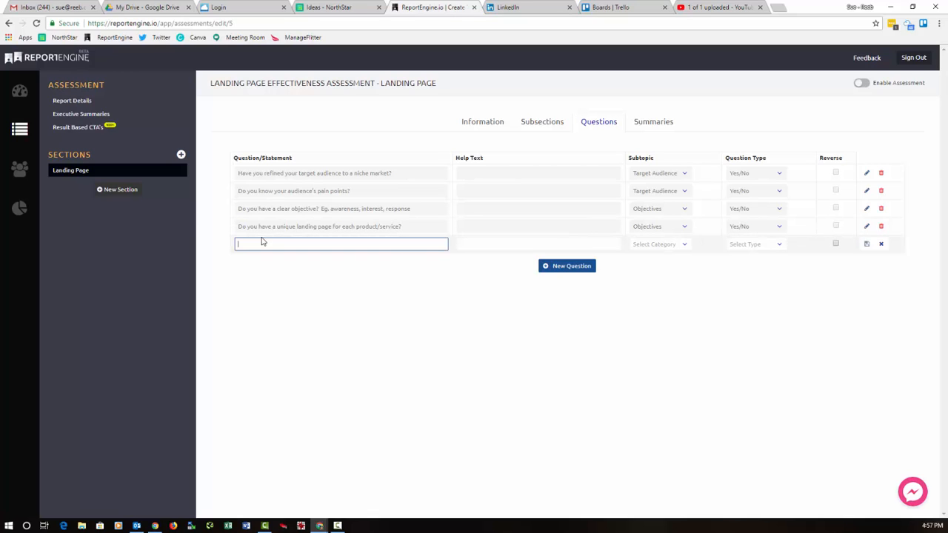
pyautogui.click(646, 247)
pyautogui.click(667, 271)
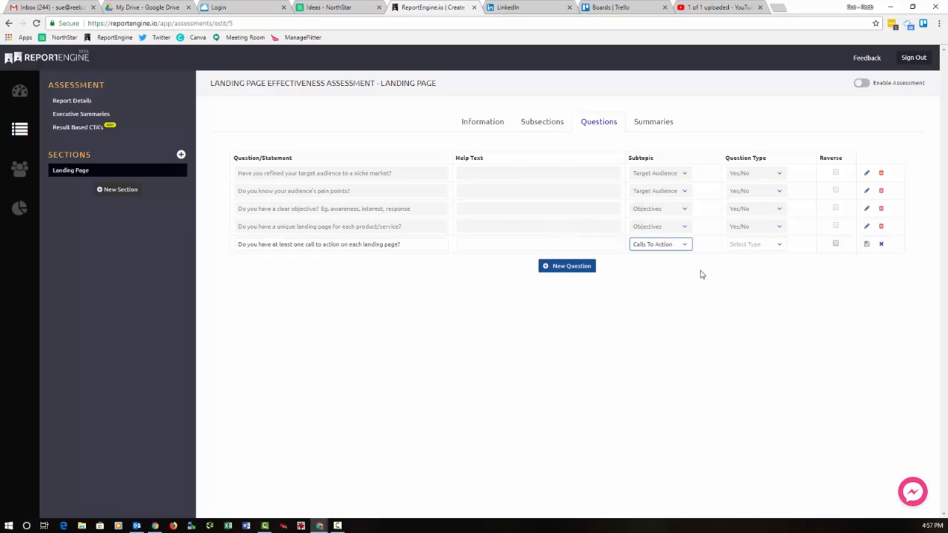
pyautogui.click(754, 250)
pyautogui.click(749, 257)
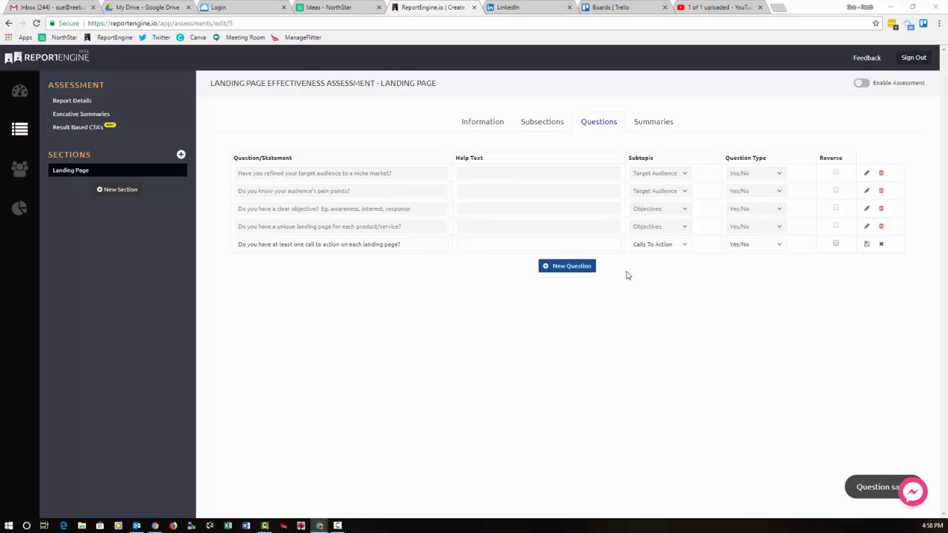
# Create and save another Yes/No question under Calls To Action: "Do you have multiple calls to action on any landing page?"
pyautogui.click(590, 268)
pyautogui.click(338, 260)
pyautogui.write('Do you have multiple calls to action on any landing page?')
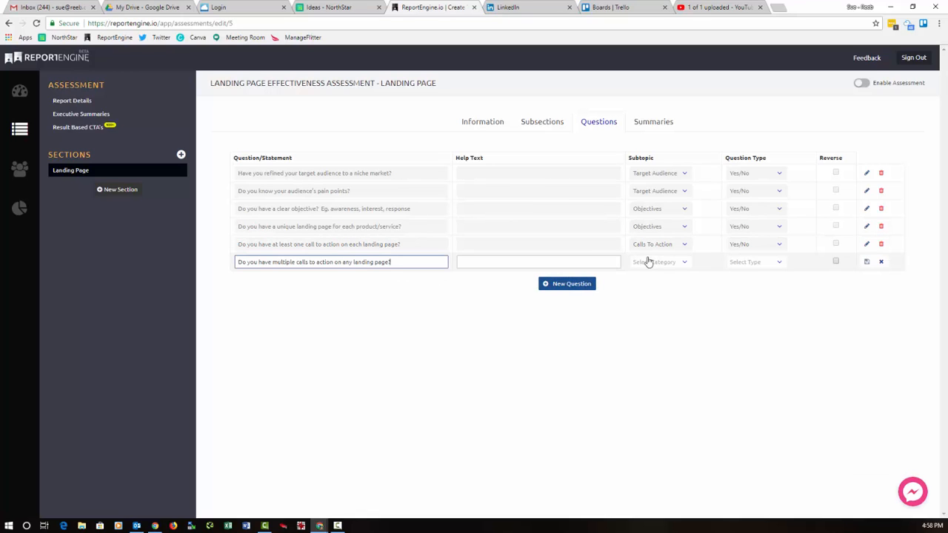
pyautogui.click(670, 264)
pyautogui.click(670, 288)
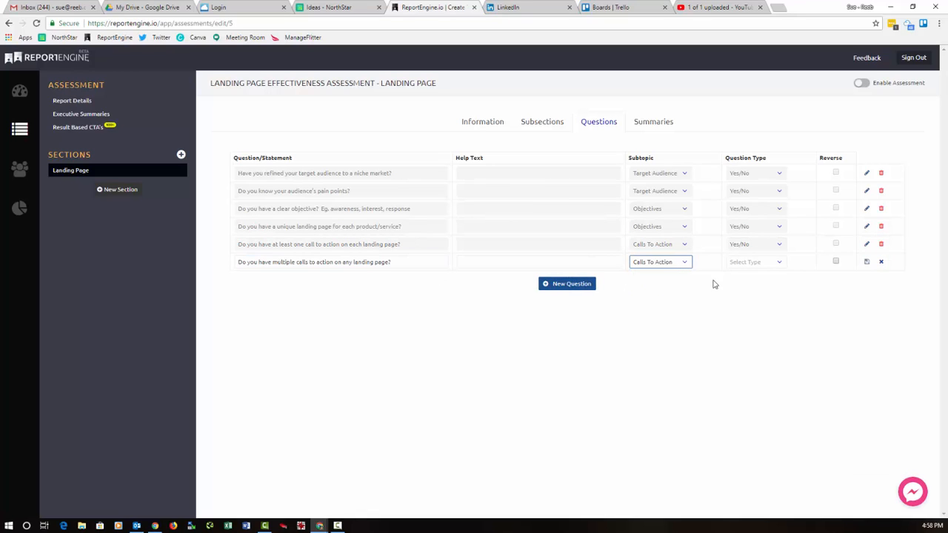
pyautogui.click(757, 264)
pyautogui.click(755, 277)
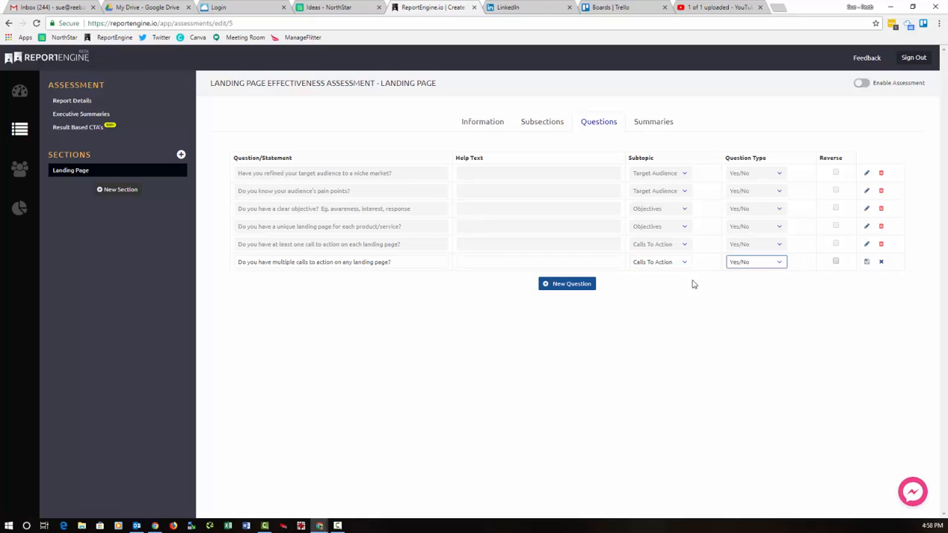
pyautogui.click(866, 262)
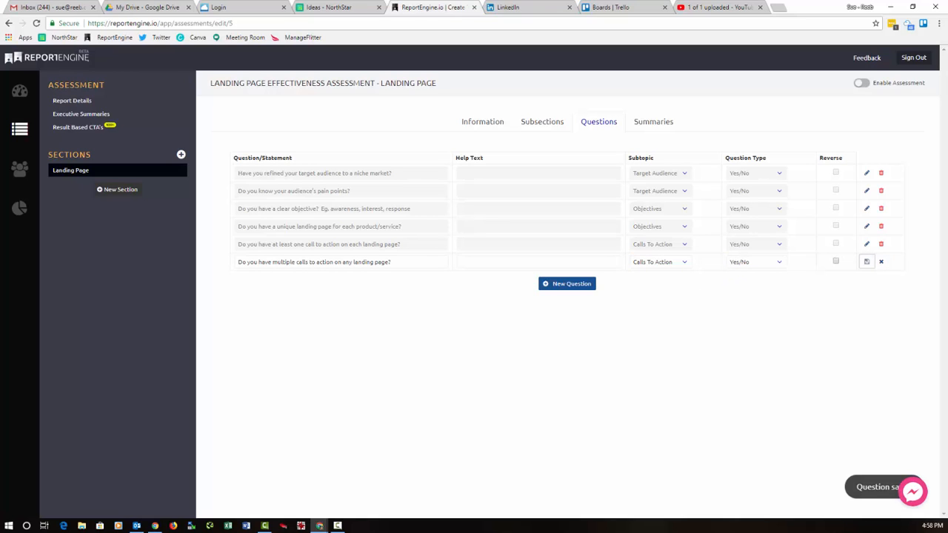
# Create and save a Yes/No question under Calls To Action: "Do you have upsell/downsell options in your funnel?"
pyautogui.click(570, 286)
pyautogui.click(370, 278)
pyautogui.write('Do you have upsell/downsell options in your funnel?')
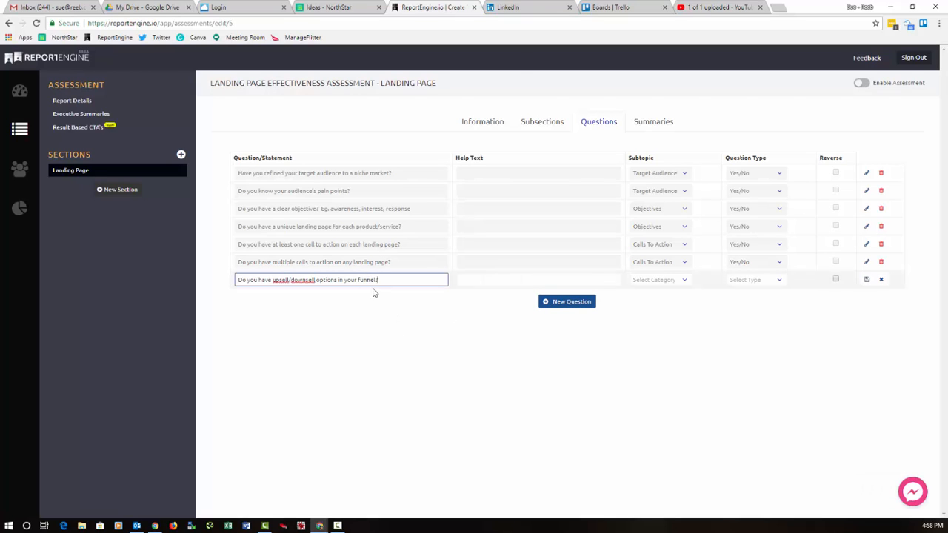
pyautogui.click(529, 279)
pyautogui.click(646, 281)
pyautogui.click(661, 305)
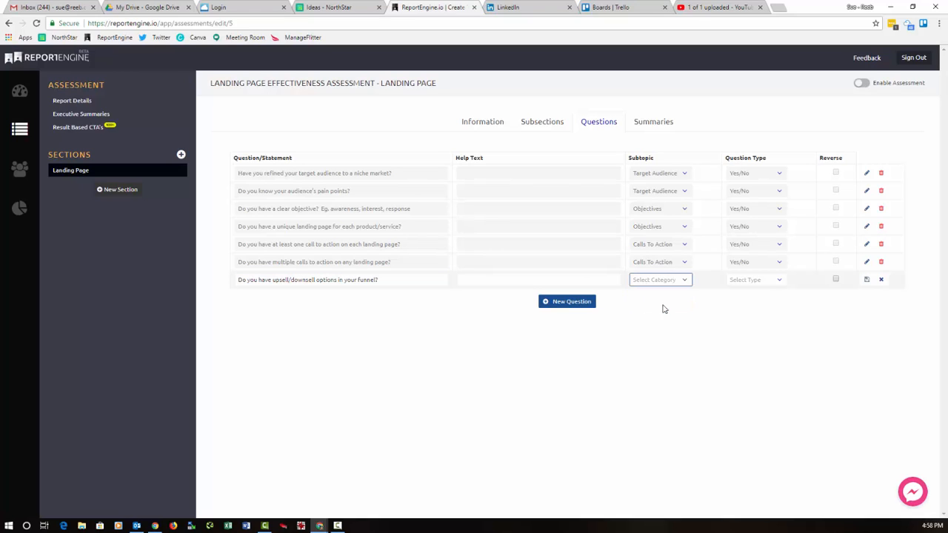
pyautogui.click(741, 280)
pyautogui.click(743, 290)
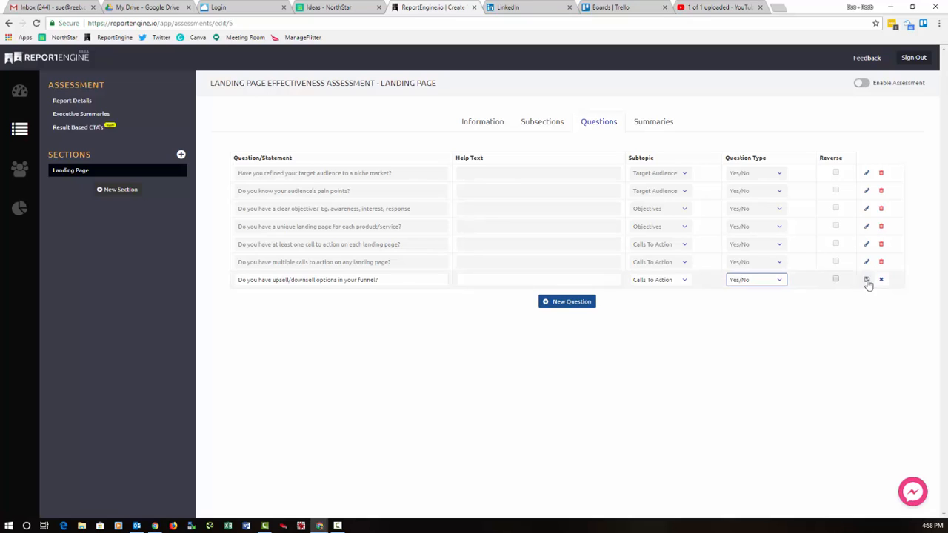
pyautogui.click(867, 280)
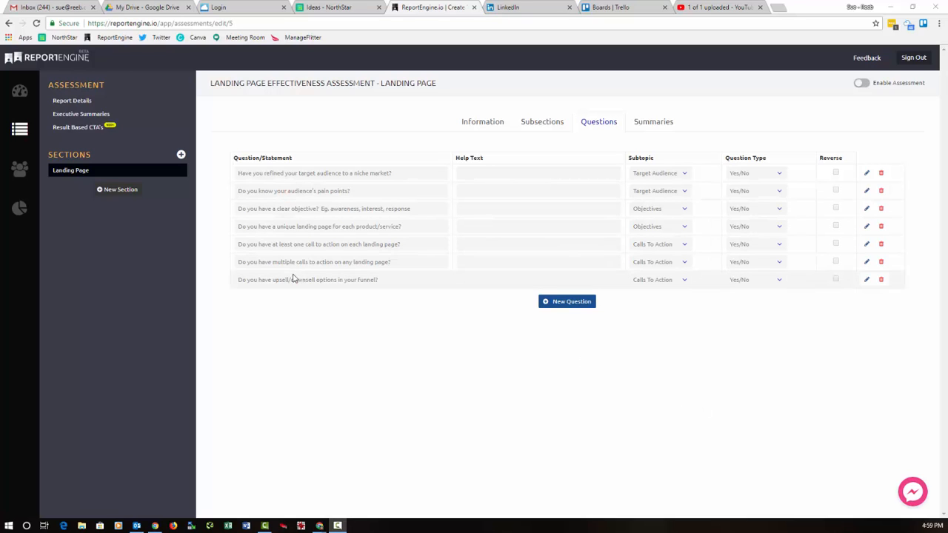
# Save the section's Low summary: "Without clear objectives, a highly targeted audience and effective calls to action, your landing pages will not fill the sales funnel."
pyautogui.click(649, 124)
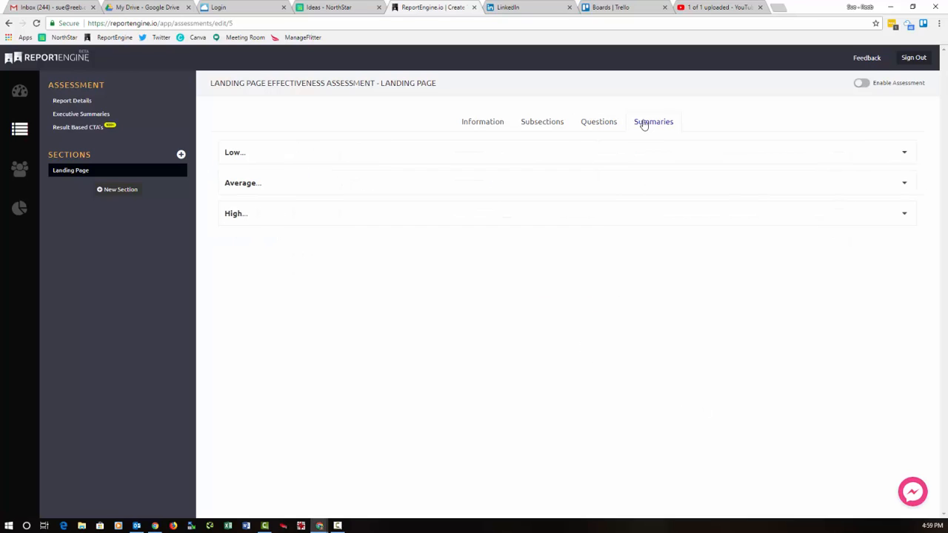
pyautogui.click(904, 213)
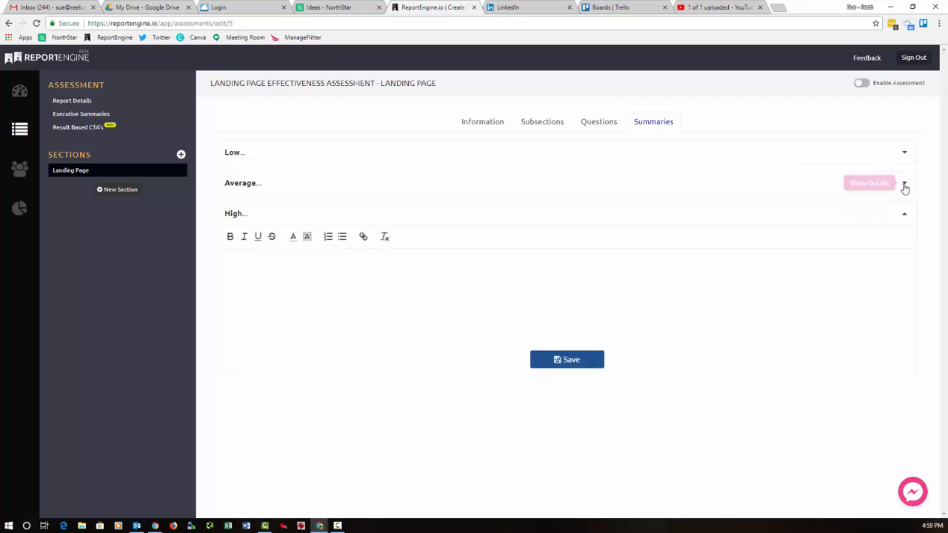
pyautogui.click(904, 184)
pyautogui.click(904, 153)
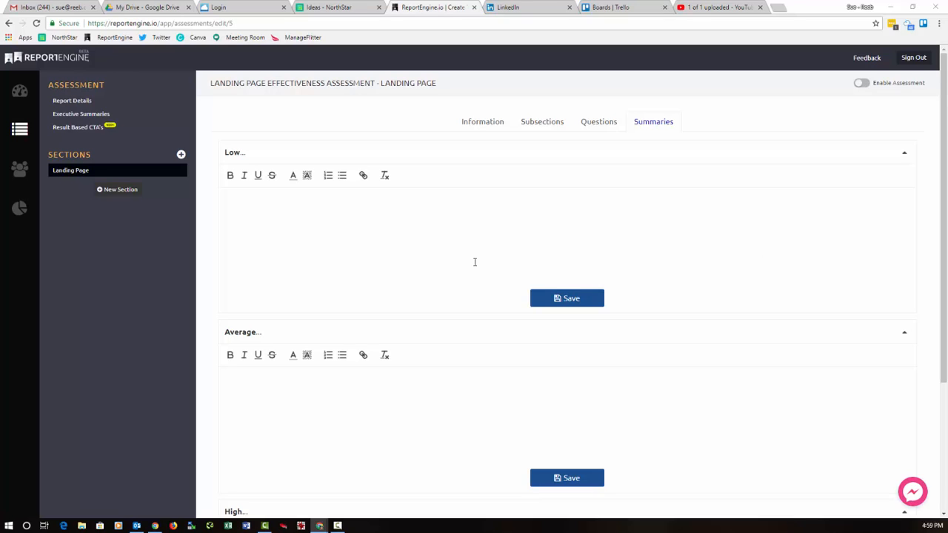
pyautogui.click(452, 262)
pyautogui.write('Without clear objectives, a highly targeted audience and effective calls to action, your landing pages will not fill the sales funnel.')
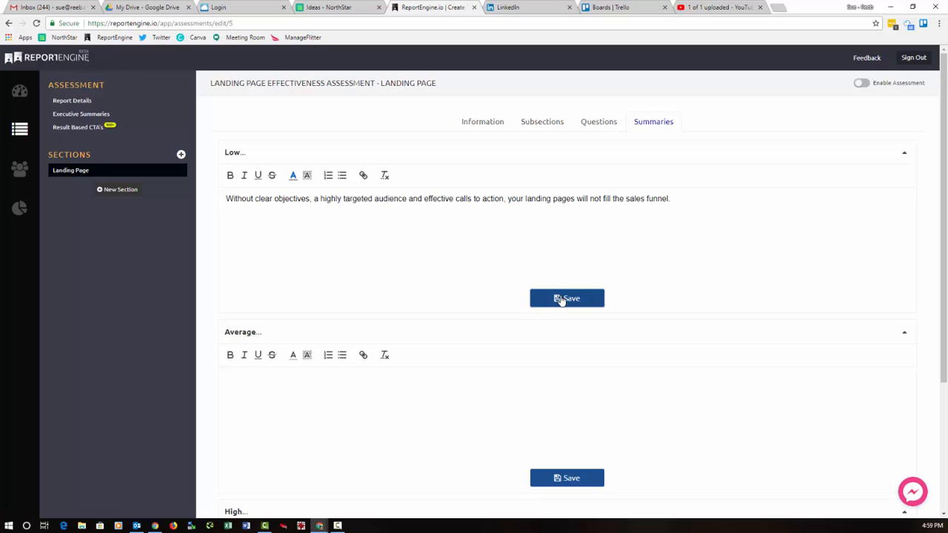
pyautogui.click(561, 299)
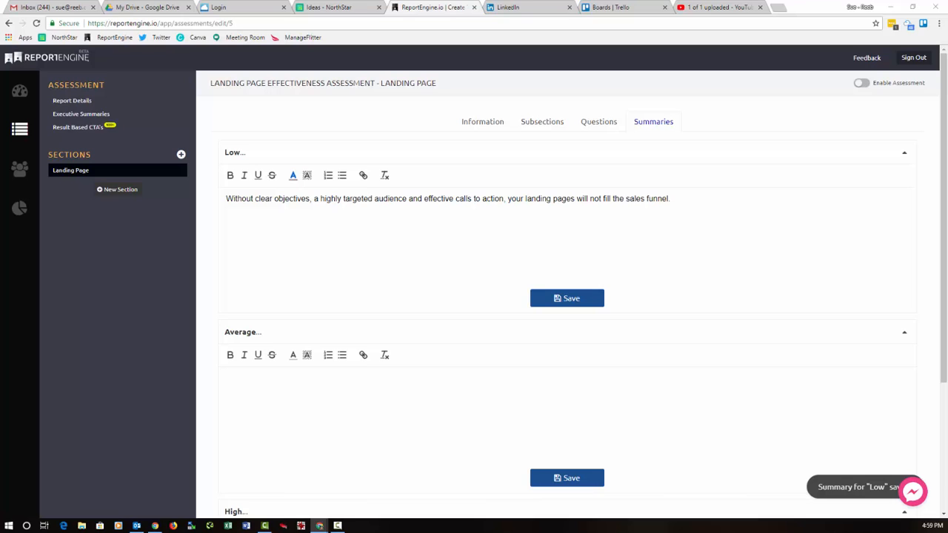
pyautogui.click(904, 154)
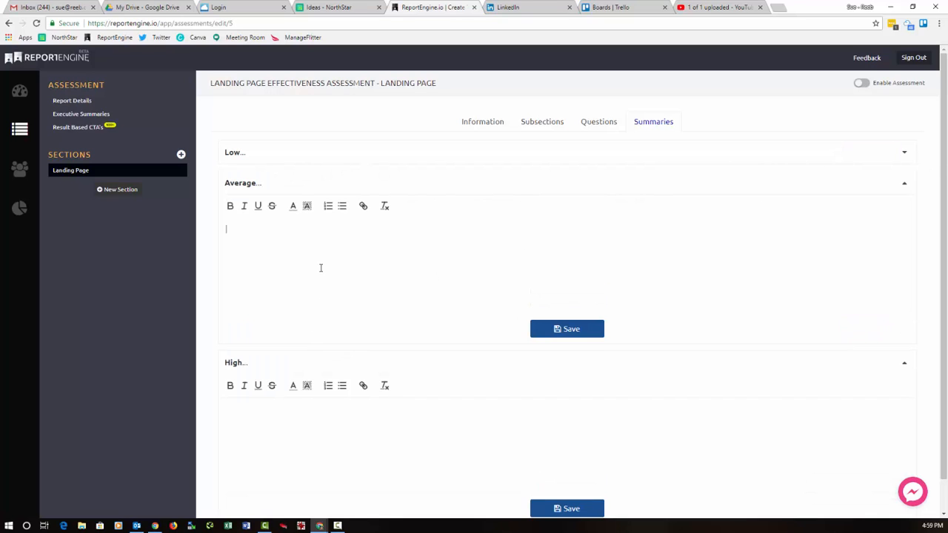
# Write and save the section's Average summary about being well on the way to polished landing pages, analysing improvements and brainstorming with the team
pyautogui.write("You're well on your way to creating well polished landing pages.  Analyse areas where improvements can be incorporated and brainstorm with the team to build out each opportunity.")
pyautogui.click(567, 329)
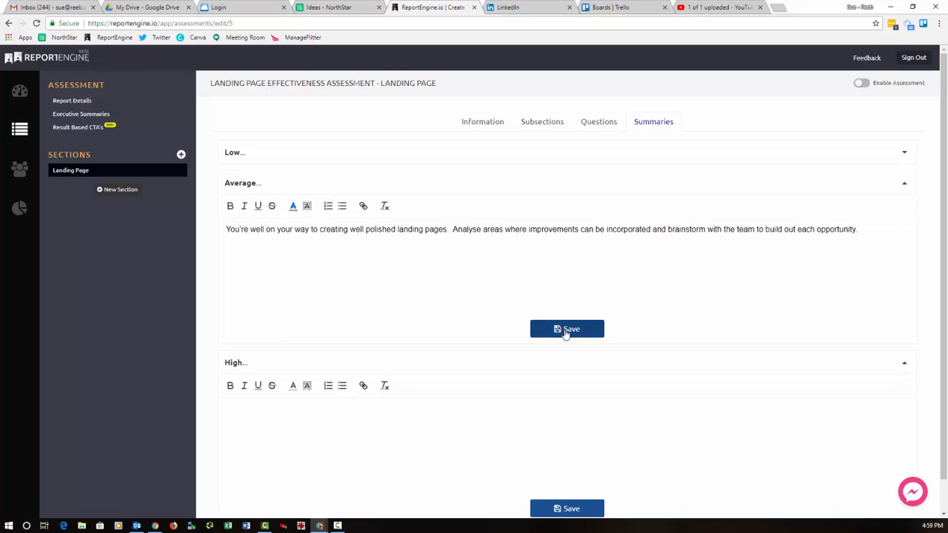
pyautogui.click(904, 185)
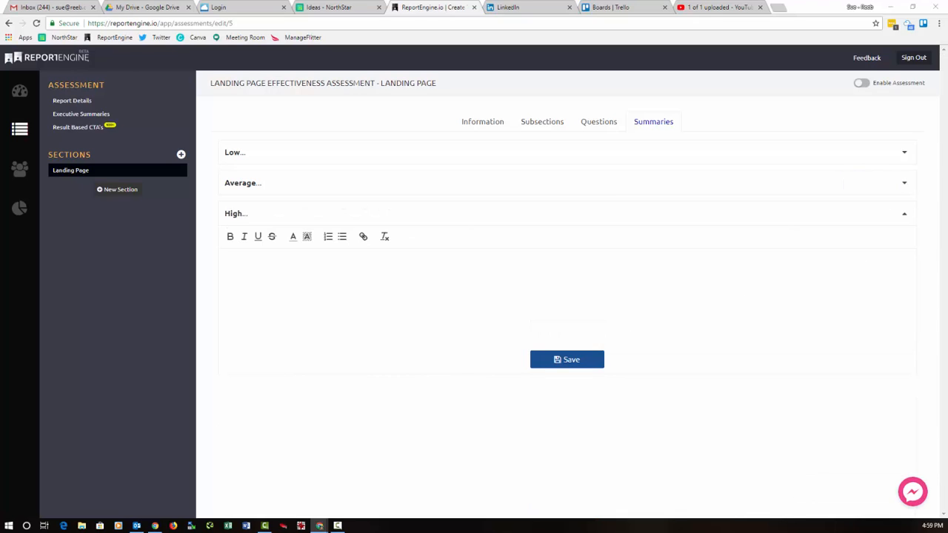
# Save the High summary: "Awesome result! If there are any obvious opportunities, strategically plug with gaps. And remember to track your efforts and results."
pyautogui.click(407, 303)
pyautogui.write('Awesome result!  If there are any obvious opportunities, strategically plug with gaps.  And remember to track your efforts and results.')
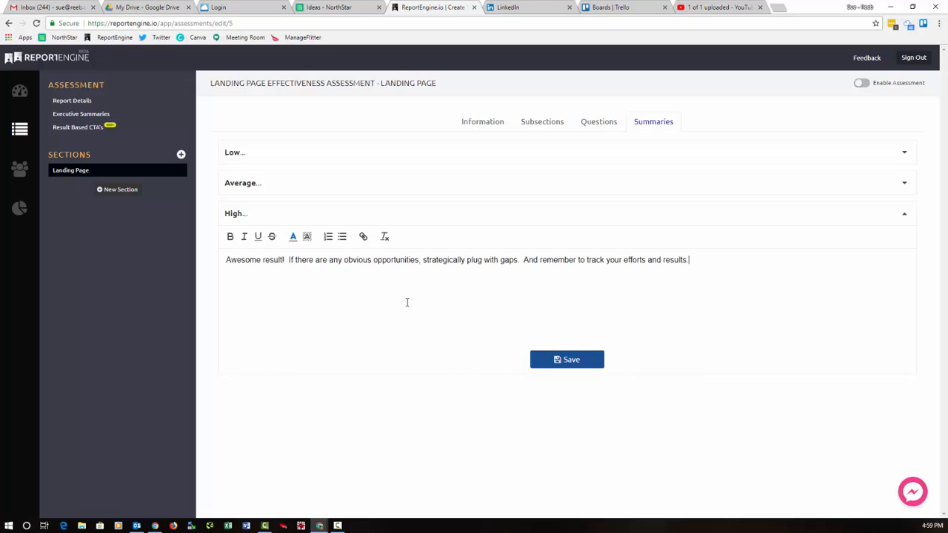
pyautogui.click(536, 360)
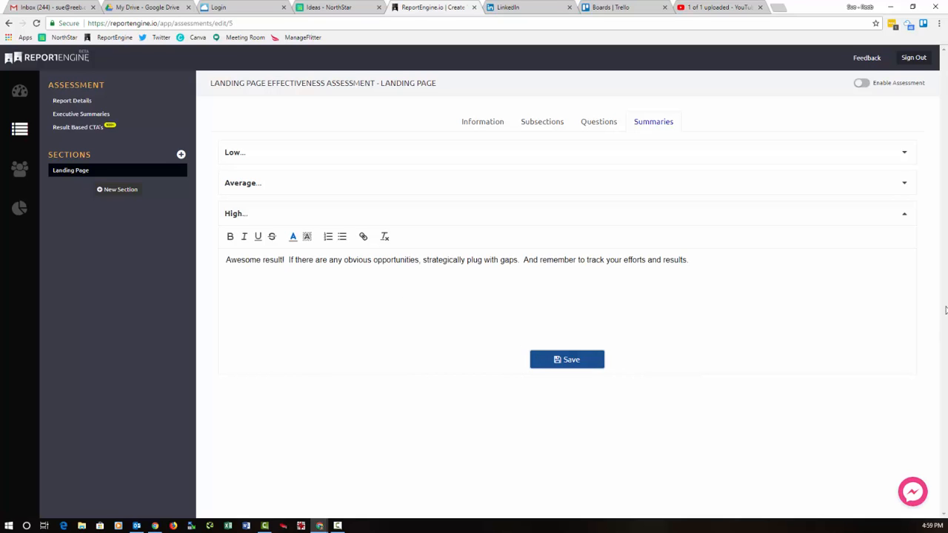
pyautogui.click(905, 216)
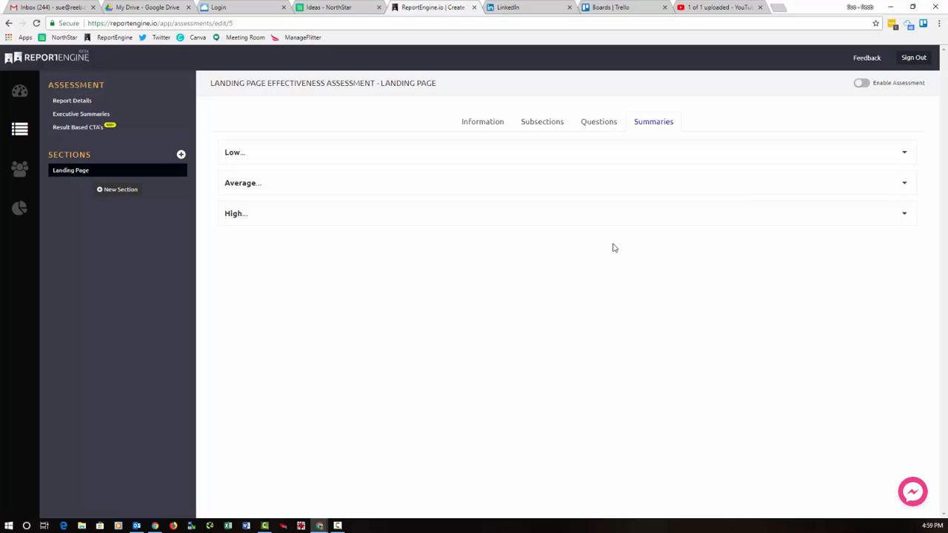
# Enable the Landing Page Effectiveness Assessment and copy its shareable URL from the report details
pyautogui.click(84, 113)
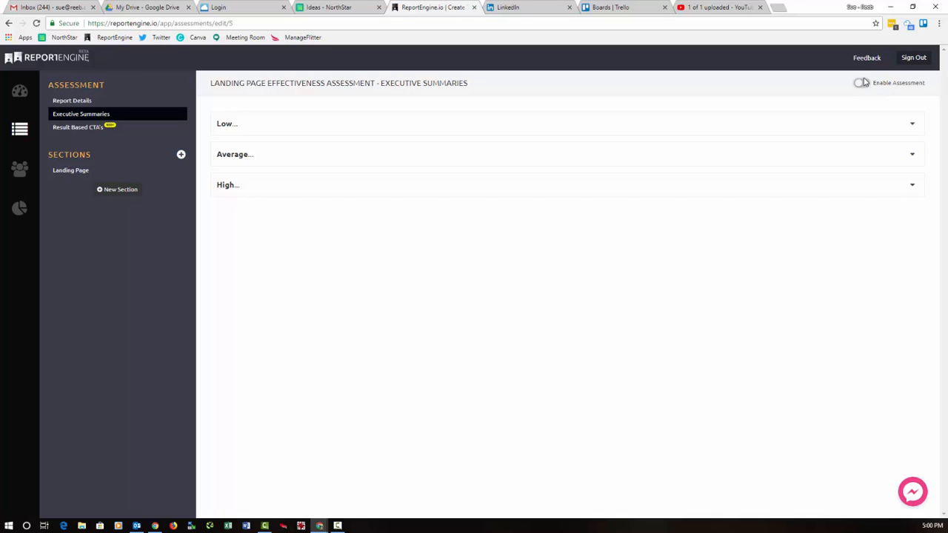
pyautogui.click(861, 83)
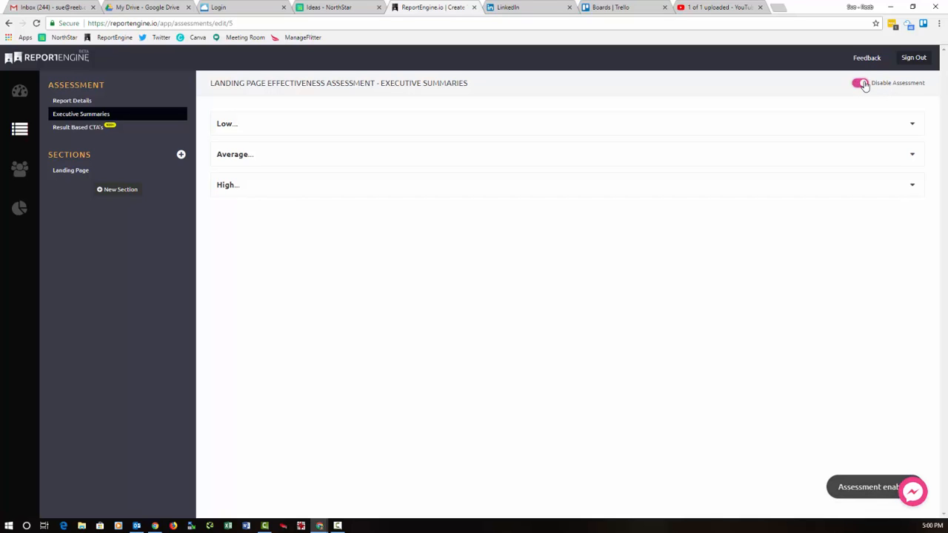
pyautogui.click(79, 104)
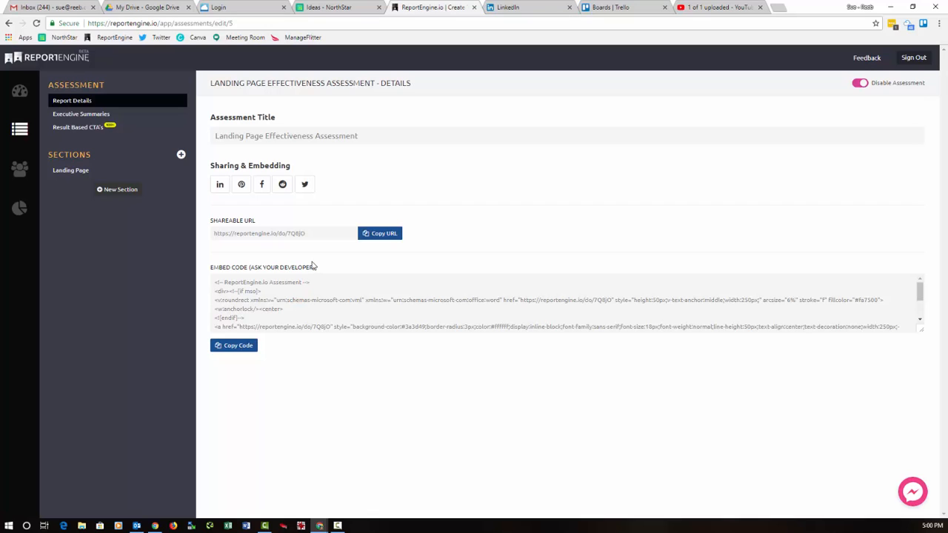
pyautogui.click(381, 239)
# Open the copied assessment URL in a new browser tab and start the assessment with the report name "Test"
pyautogui.hotkey('ctrl', 't')
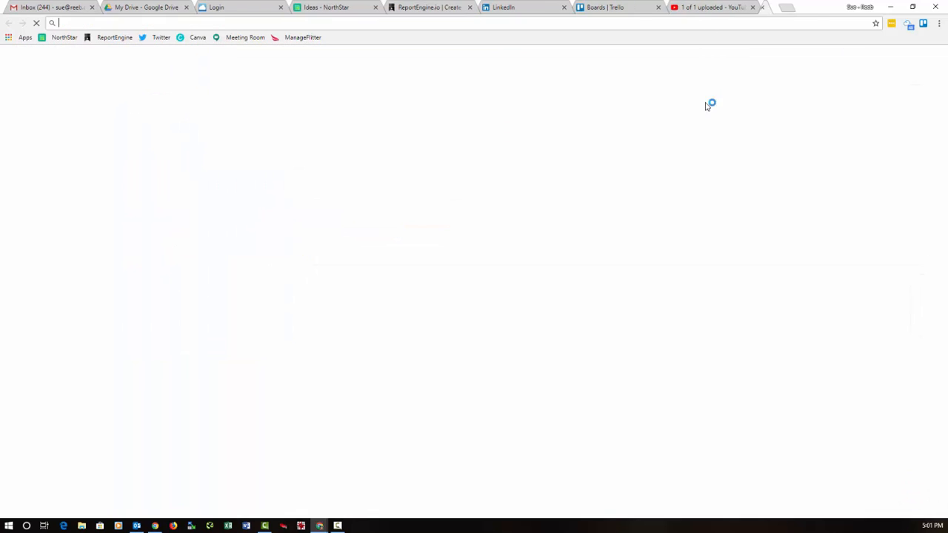
pyautogui.hotkey('ctrl', 'v')
pyautogui.press('Return')
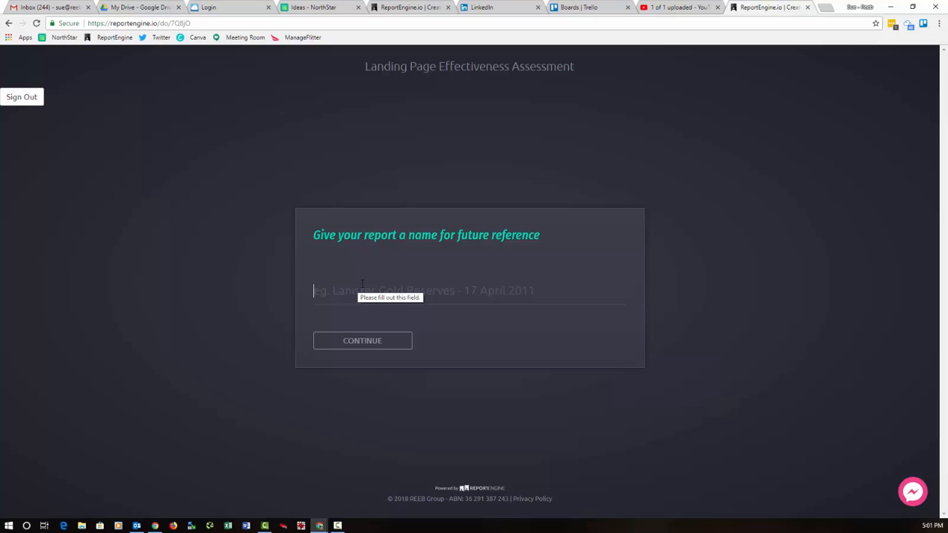
pyautogui.write('Test')
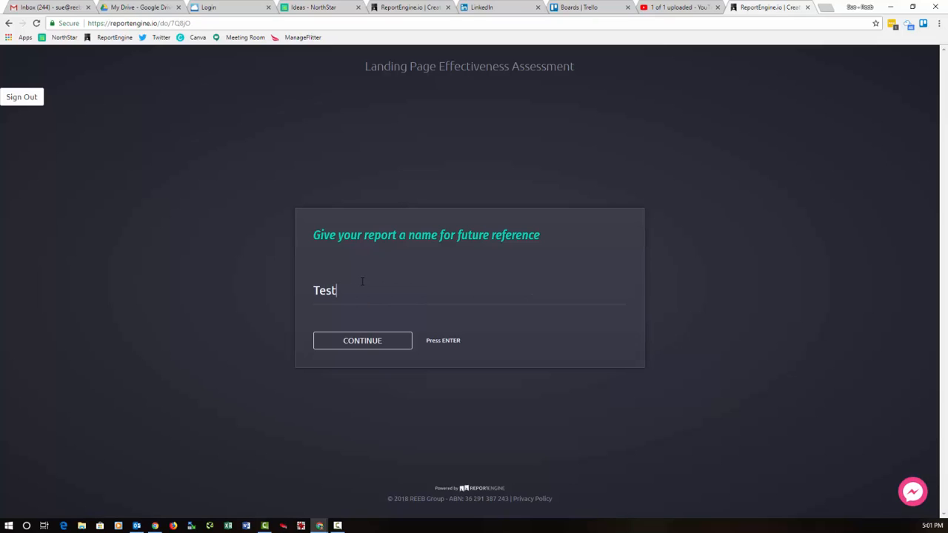
pyautogui.click(363, 340)
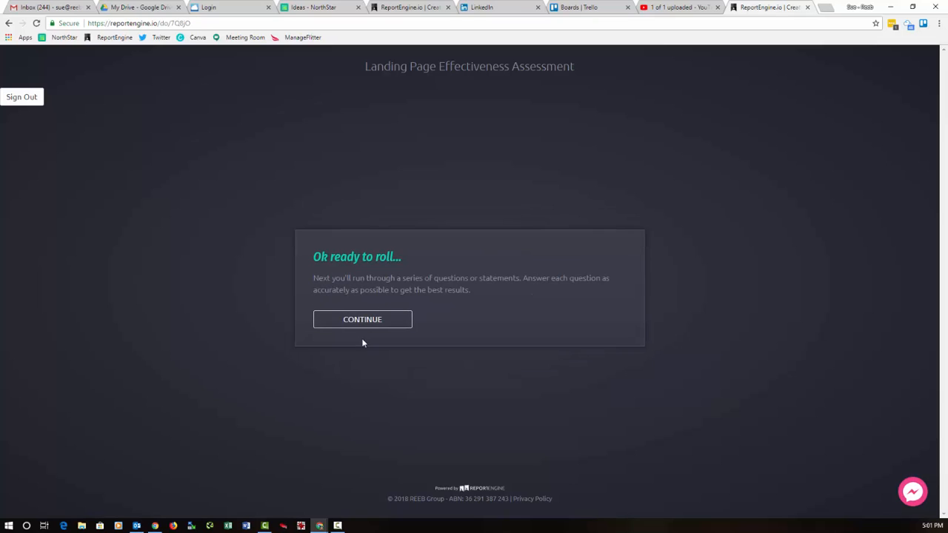
pyautogui.click(380, 323)
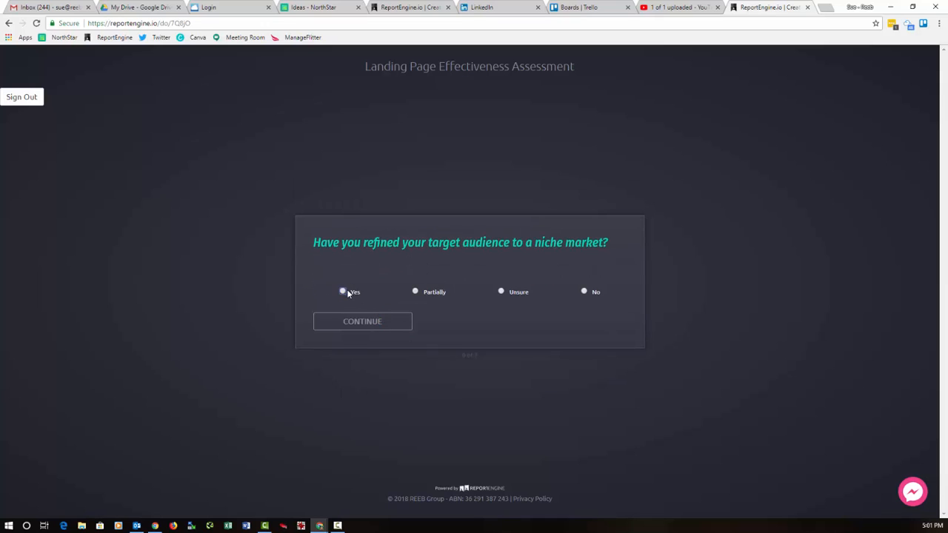
# Answer the first four questions: niche market Yes, clear objective Partially, audience's pain points Unsure, and unique landing page No
pyautogui.click(345, 291)
pyautogui.click(354, 323)
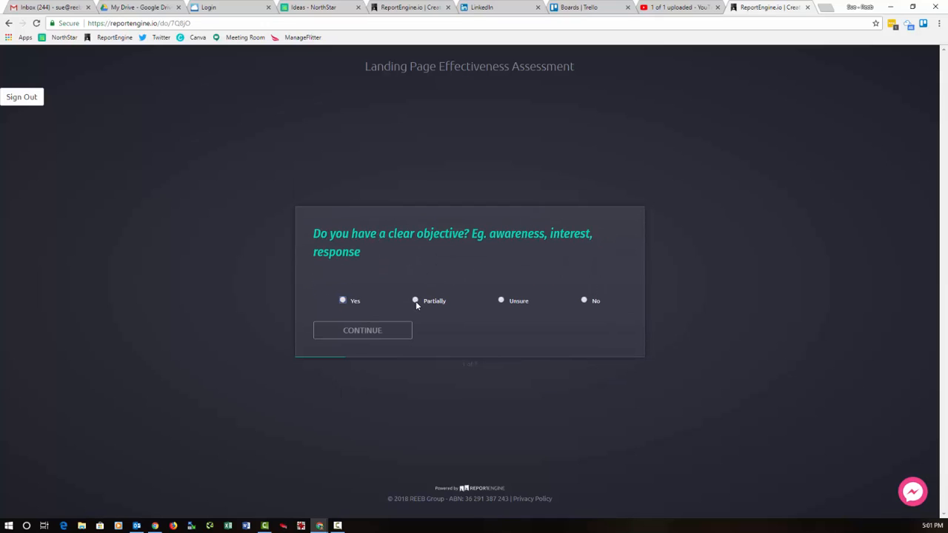
pyautogui.click(416, 303)
pyautogui.click(389, 330)
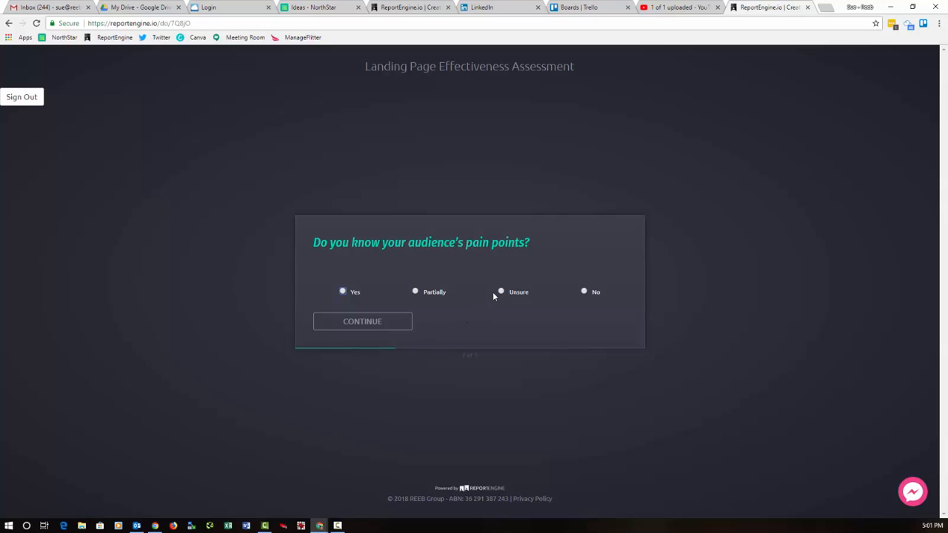
pyautogui.click(501, 293)
pyautogui.click(381, 321)
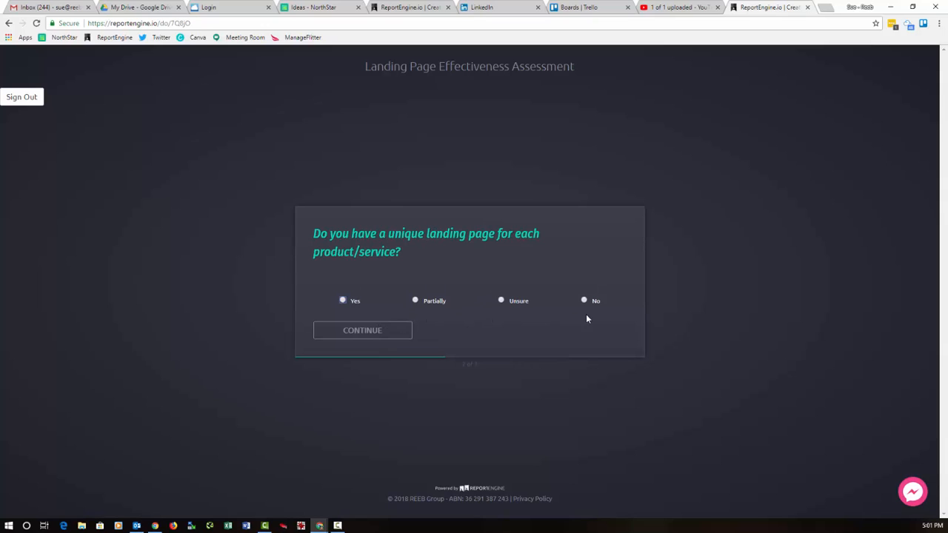
pyautogui.click(584, 303)
pyautogui.click(366, 331)
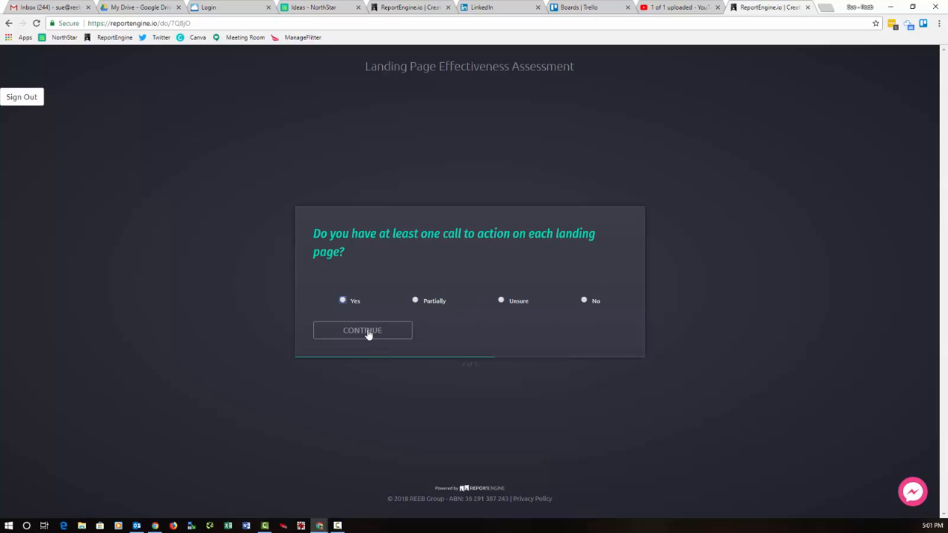
# Answer the last three questions, at least one call to action Yes, multiple calls Partially, upsell/downsell Unsure, and continue to the results report
pyautogui.click(343, 302)
pyautogui.click(354, 331)
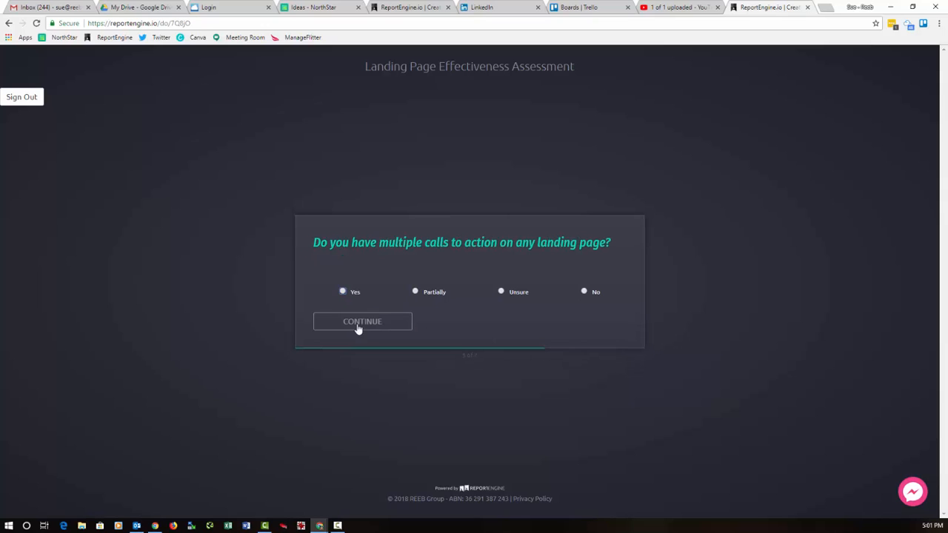
pyautogui.click(416, 292)
pyautogui.click(391, 322)
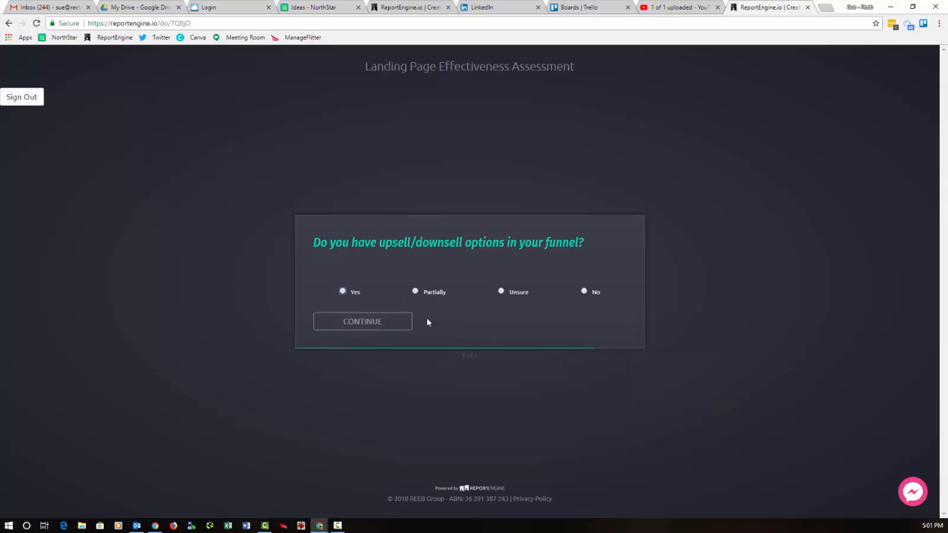
pyautogui.click(502, 292)
pyautogui.click(381, 321)
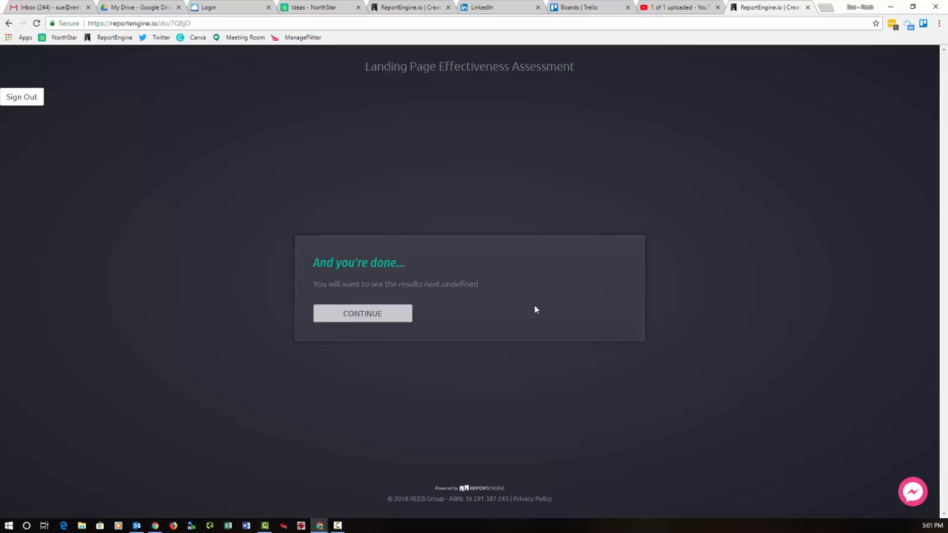
pyautogui.click(355, 314)
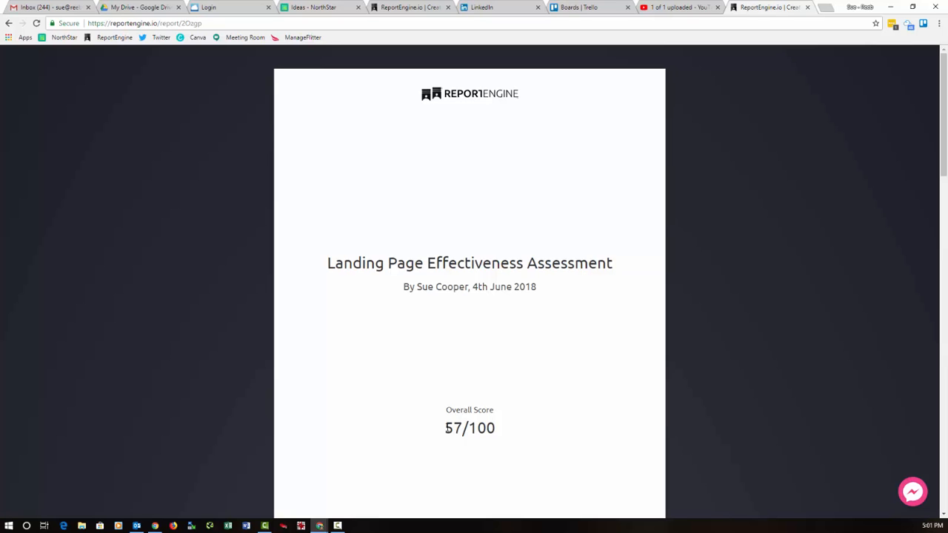
# Review the report's Executive Summary and inspect the Landing Page score in its bar chart
pyautogui.scroll(-6, 446, 430)
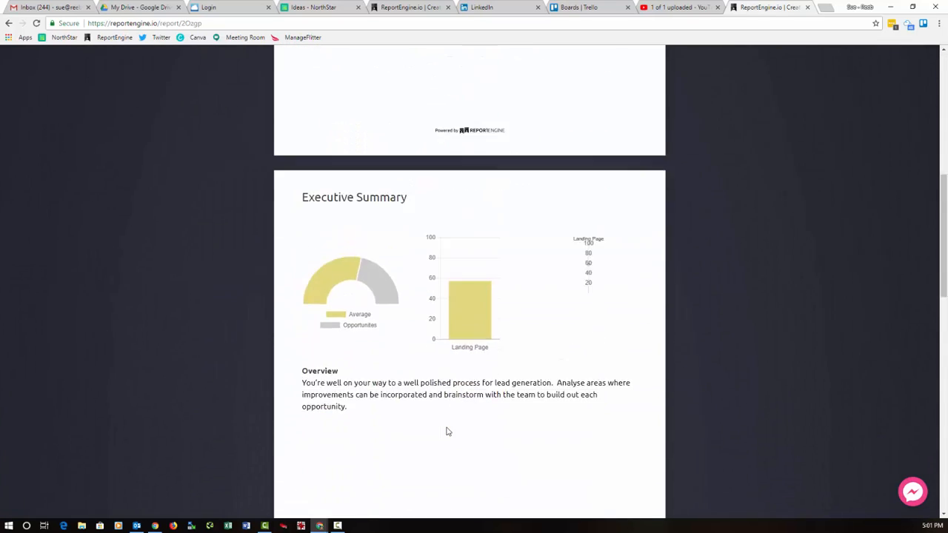
pyautogui.scroll(-1, 446, 432)
pyautogui.moveTo(465, 214)
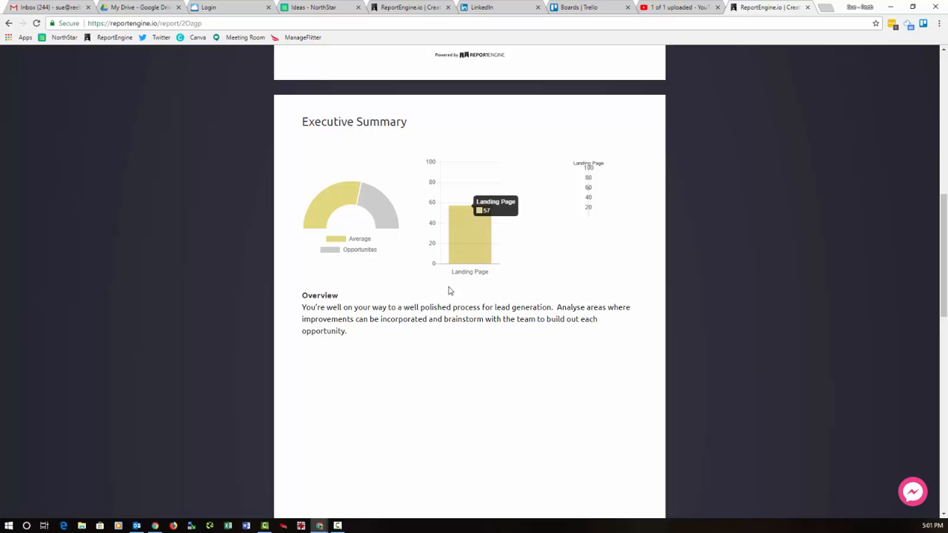